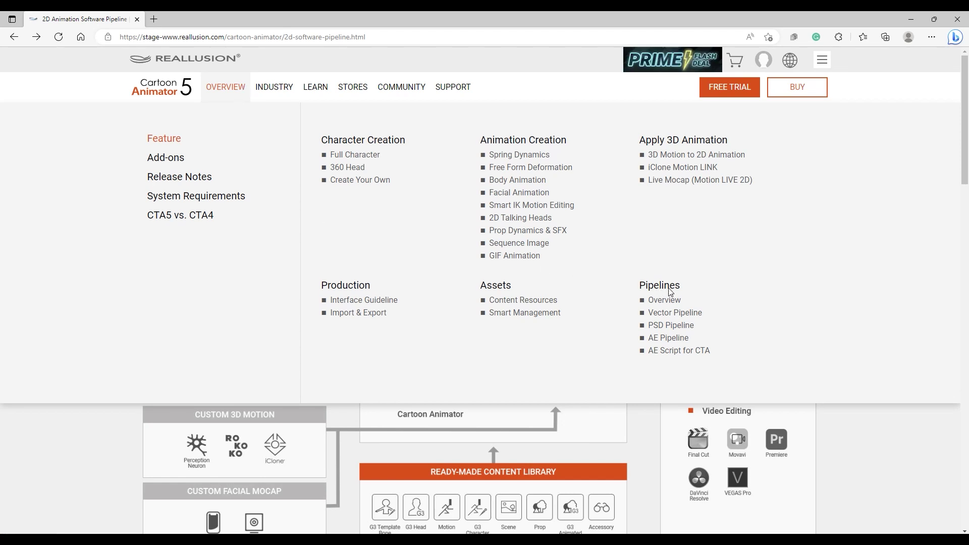
Browse from the software pipeline overview to the Vector Pipelines Roundtrip Features section.
{"action": "left_click", "coordinate": [675, 303]}
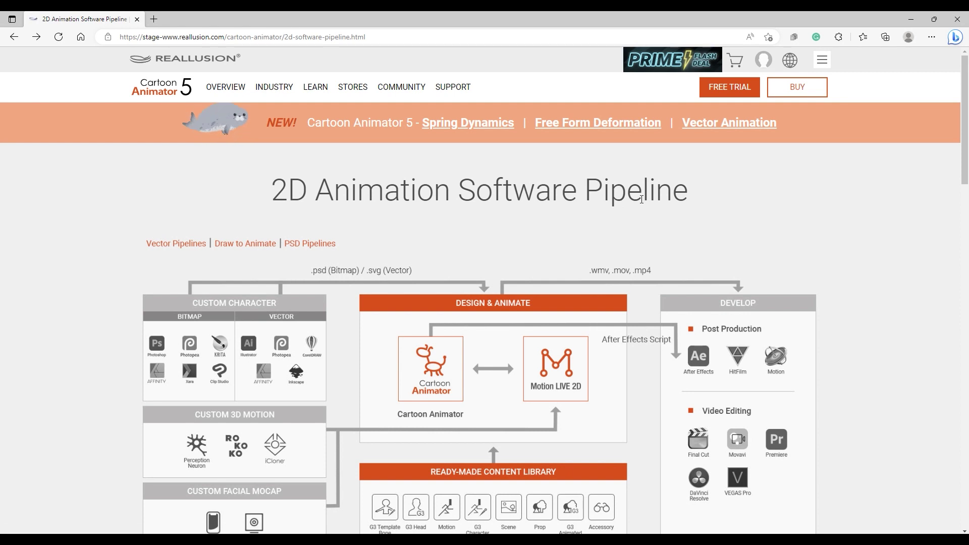
{"action": "scroll", "coordinate": [642, 203], "scroll_direction": "down", "scroll_amount": 2}
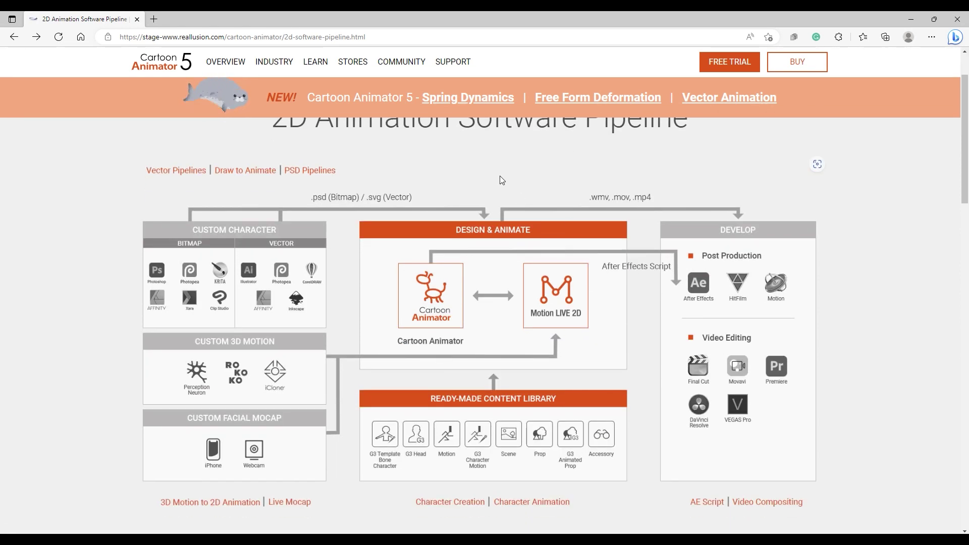
{"action": "left_click", "coordinate": [185, 176]}
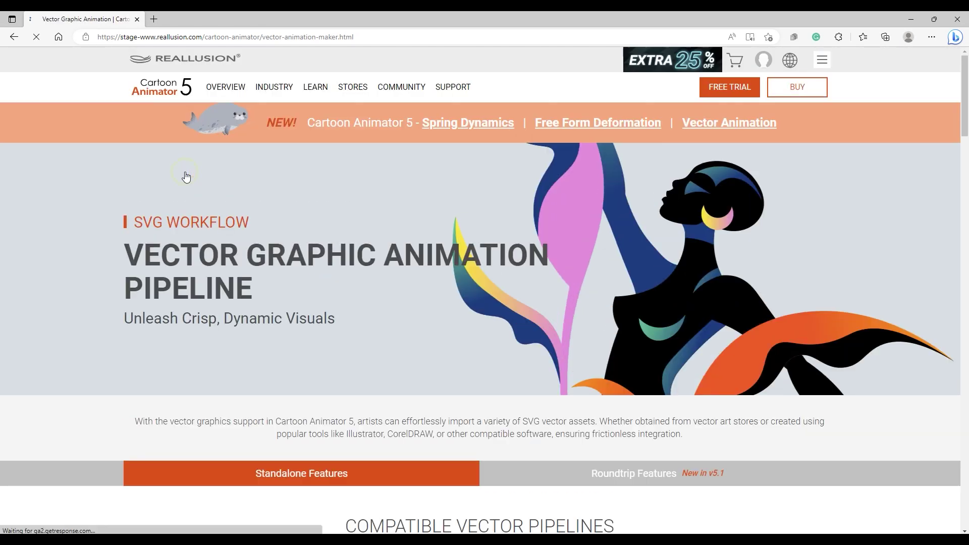
{"action": "left_click", "coordinate": [685, 476]}
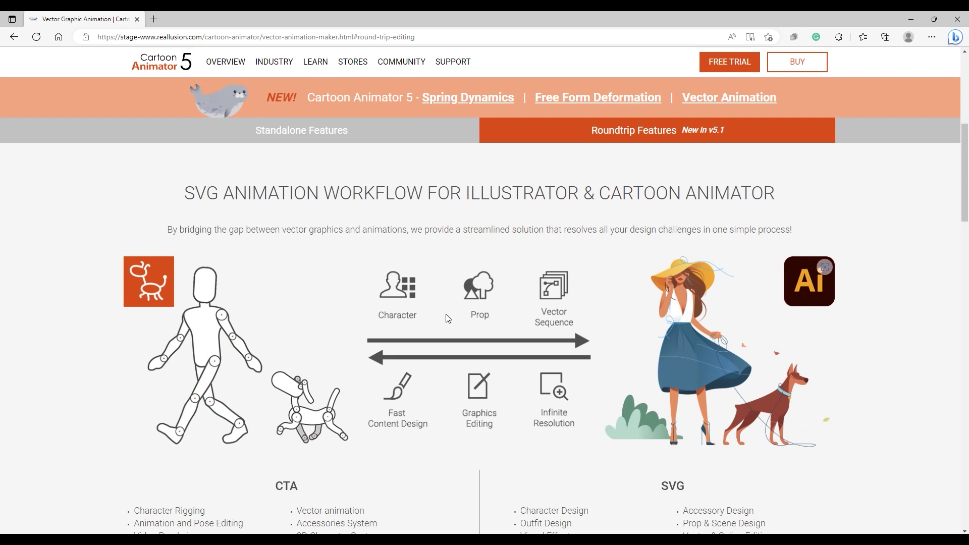
Go back, open PSD Pipelines and scroll down to the PSD-to-animation pipeline diagram.
{"action": "left_click", "coordinate": [14, 36]}
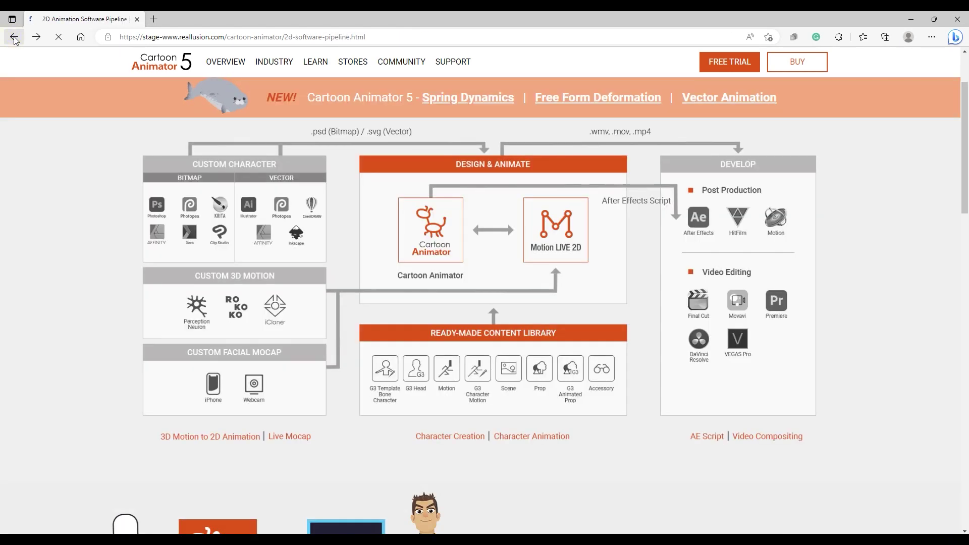
{"action": "left_click", "coordinate": [326, 172]}
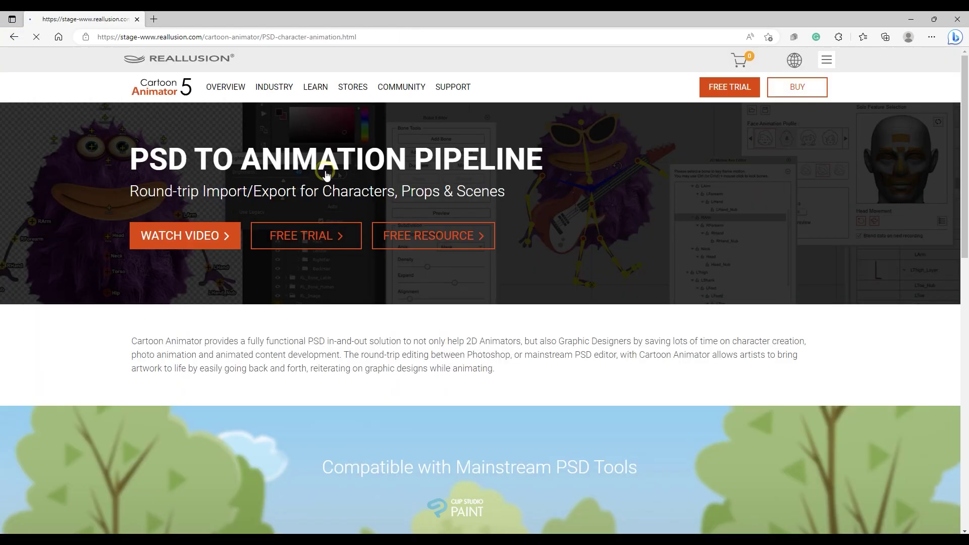
{"action": "scroll", "coordinate": [502, 311], "scroll_direction": "down", "scroll_amount": 5}
{"action": "scroll", "coordinate": [499, 319], "scroll_direction": "down", "scroll_amount": 4}
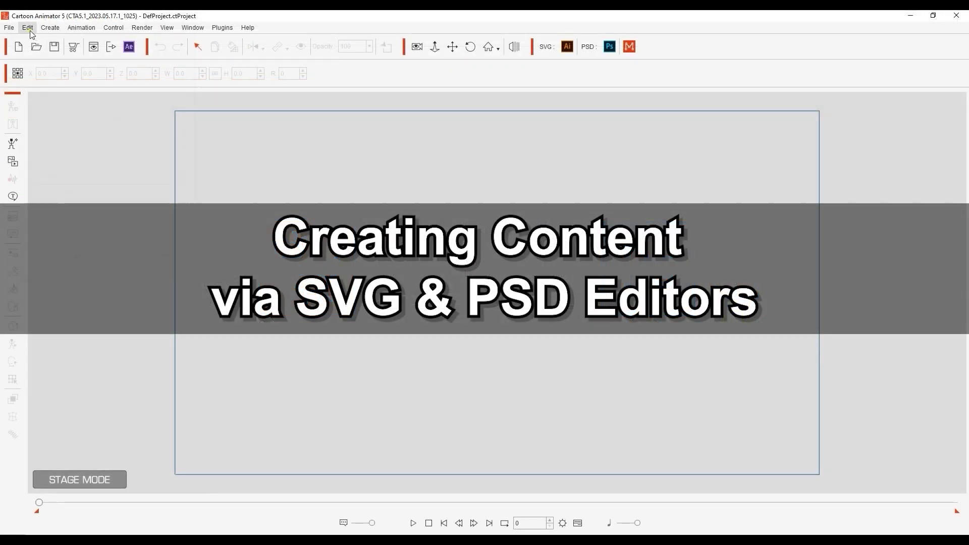
Point the Preferences Image editor to Photoshop.exe, check the Vector SVG Editor path is Illustrator, and apply.
{"action": "left_click", "coordinate": [29, 32]}
{"action": "left_click", "coordinate": [92, 272]}
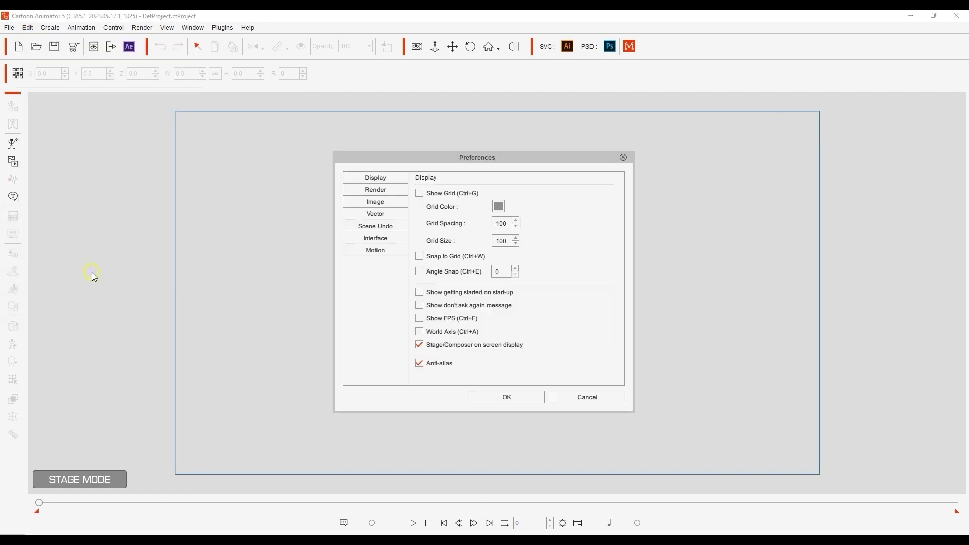
{"action": "left_click", "coordinate": [394, 203]}
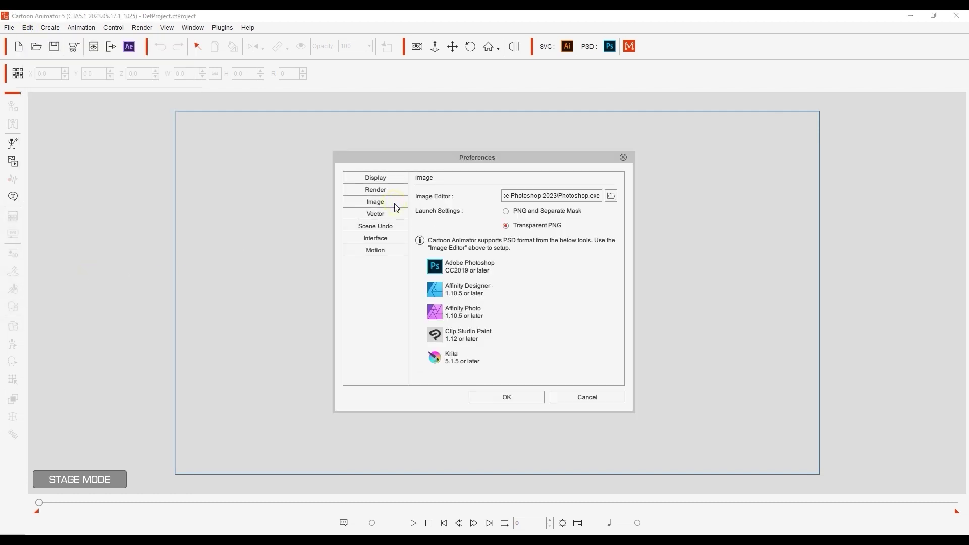
{"action": "left_click", "coordinate": [611, 196]}
{"action": "scroll", "coordinate": [523, 331], "scroll_direction": "down", "scroll_amount": 3}
{"action": "left_click", "coordinate": [519, 343]}
{"action": "left_click", "coordinate": [743, 407]}
{"action": "left_click", "coordinate": [393, 216]}
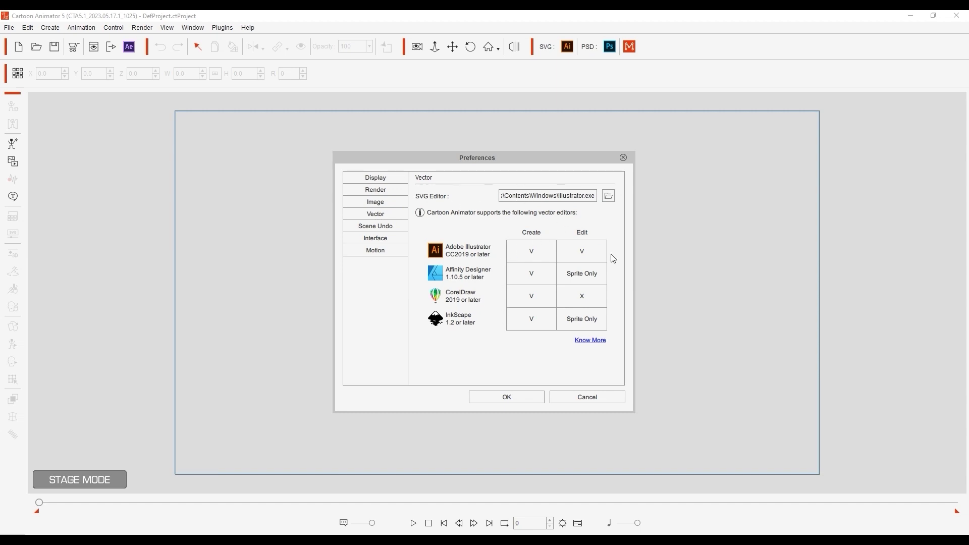
{"action": "left_click", "coordinate": [527, 397]}
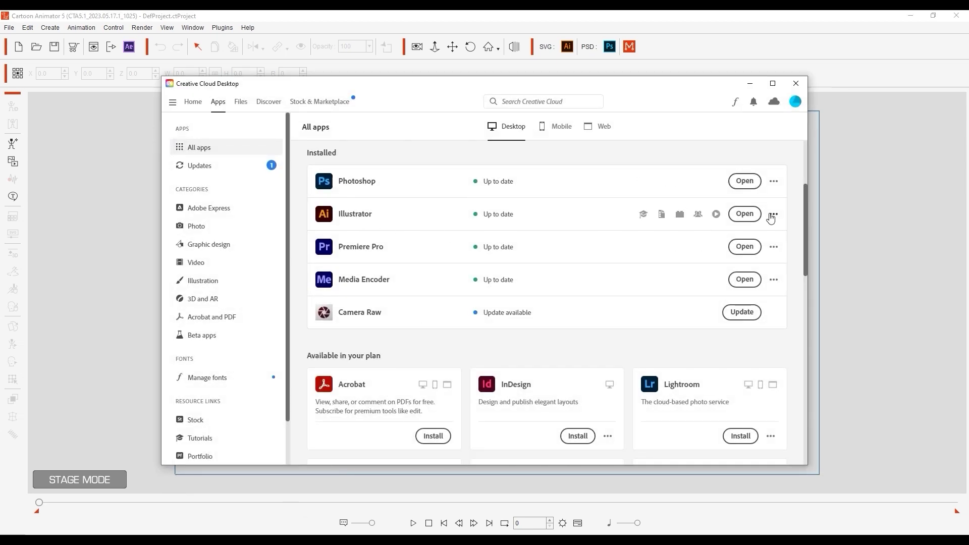
Minimize Creative Cloud, toggle the Add-on Toolbar off and back on, and launch SVG Ai.
{"action": "left_click", "coordinate": [751, 84]}
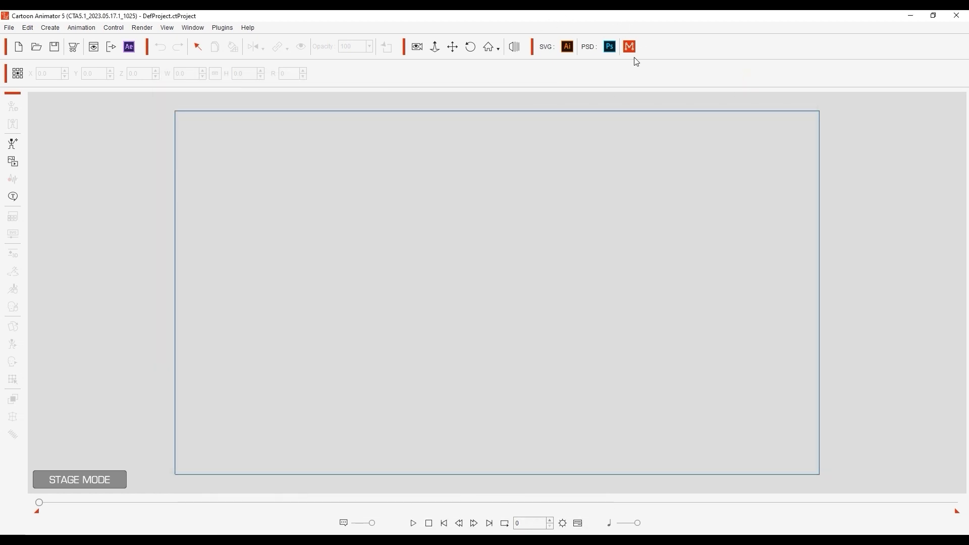
{"action": "left_click", "coordinate": [193, 27]}
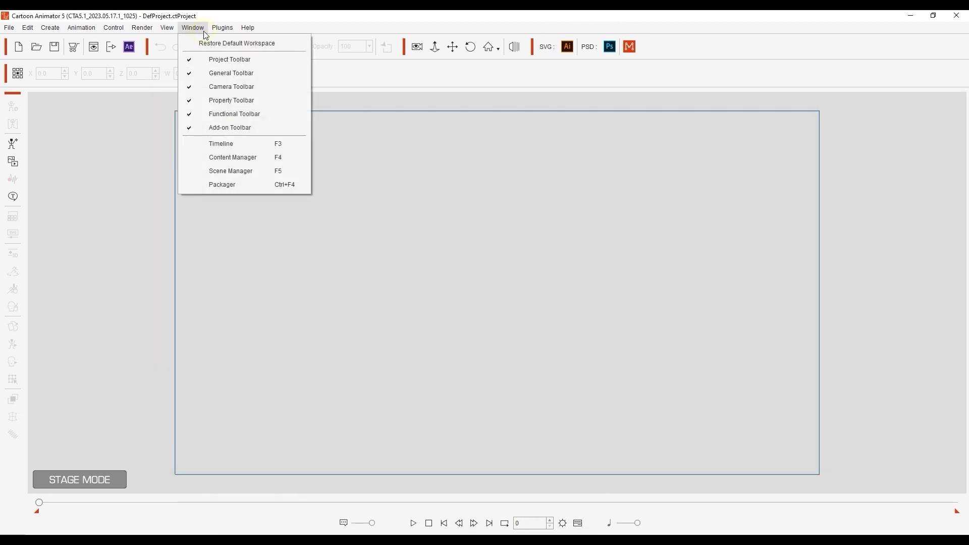
{"action": "left_click", "coordinate": [252, 130]}
{"action": "left_click", "coordinate": [193, 27]}
{"action": "left_click", "coordinate": [264, 130]}
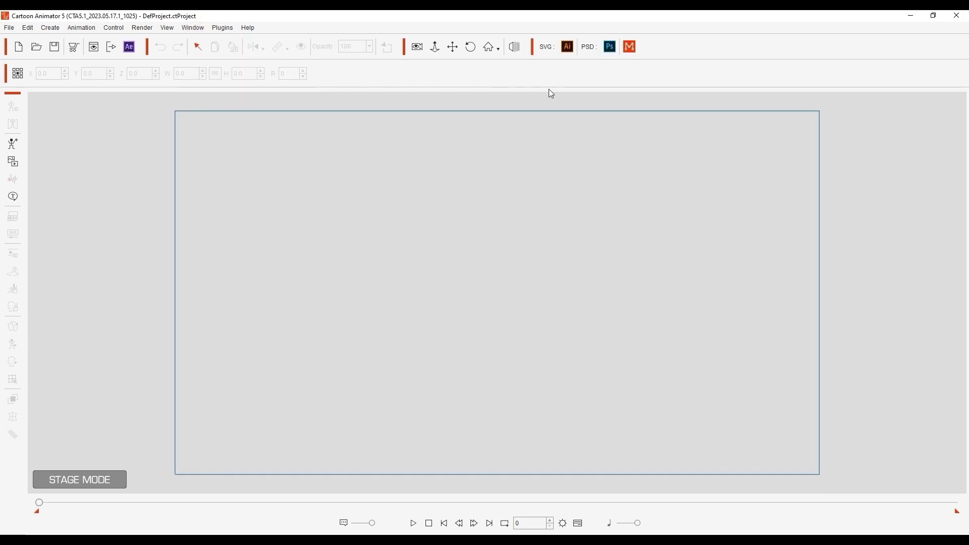
{"action": "left_click", "coordinate": [568, 47]}
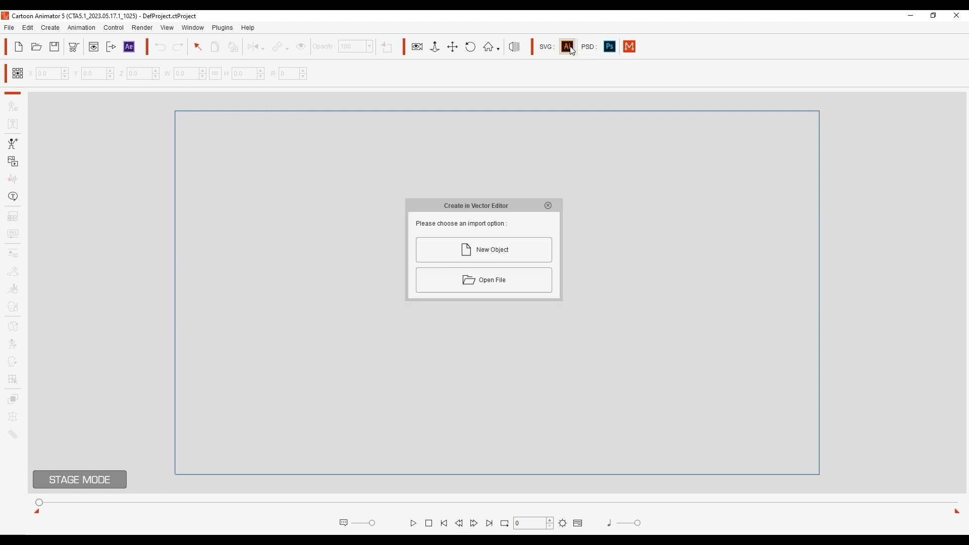
Choose New Object and centre the blank Default(2).svg page in Illustrator's view.
{"action": "left_click", "coordinate": [528, 257]}
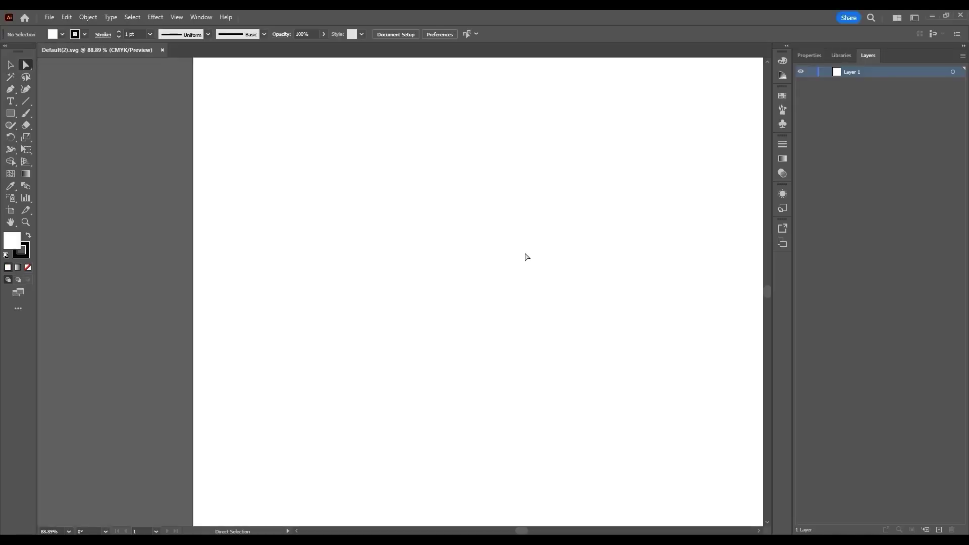
{"action": "scroll", "coordinate": [529, 249], "scroll_direction": "down", "scroll_amount": 2}
{"action": "left_click_drag", "start_coordinate": [623, 260], "coordinate": [521, 262]}
Draw a square with the Rectangle tool, fill it black, and save it.
{"action": "left_click", "coordinate": [10, 113]}
{"action": "left_click_drag", "start_coordinate": [299, 176], "coordinate": [538, 365]}
{"action": "left_click", "coordinate": [29, 237]}
{"action": "left_click", "coordinate": [49, 17]}
{"action": "left_click", "coordinate": [99, 110]}
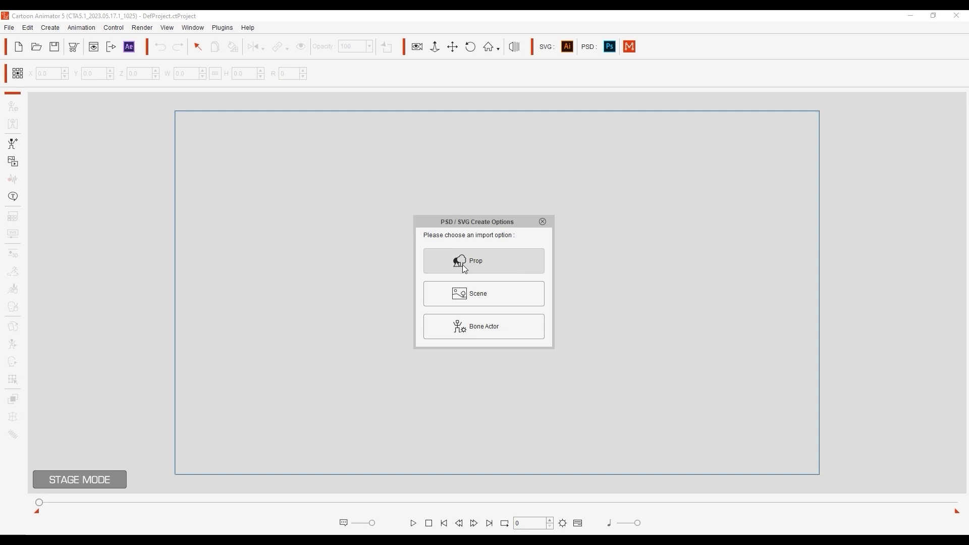
Import the square as a Prop, move it up-left, and start a new PSD object in Photoshop.
{"action": "left_click", "coordinate": [512, 262]}
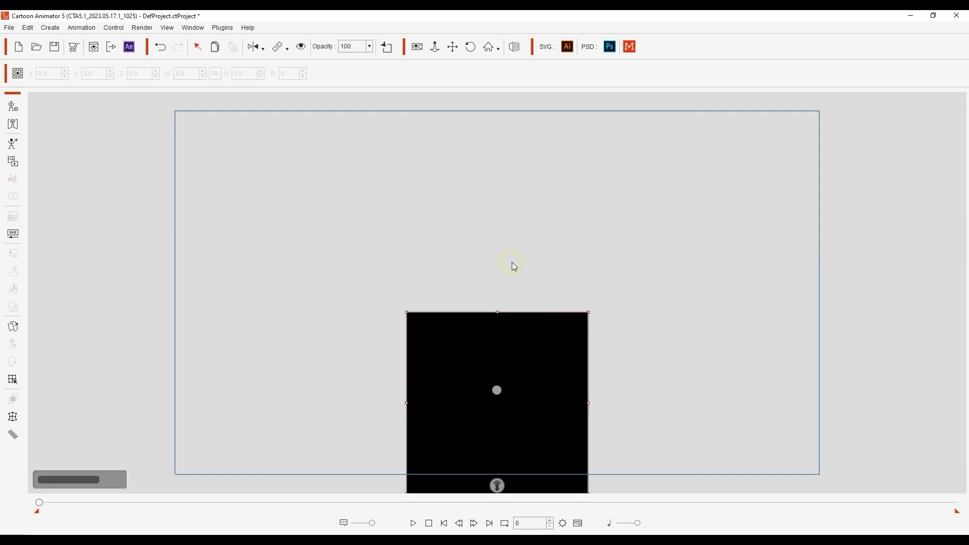
{"action": "left_click_drag", "start_coordinate": [478, 336], "coordinate": [382, 285]}
{"action": "left_click", "coordinate": [489, 286]}
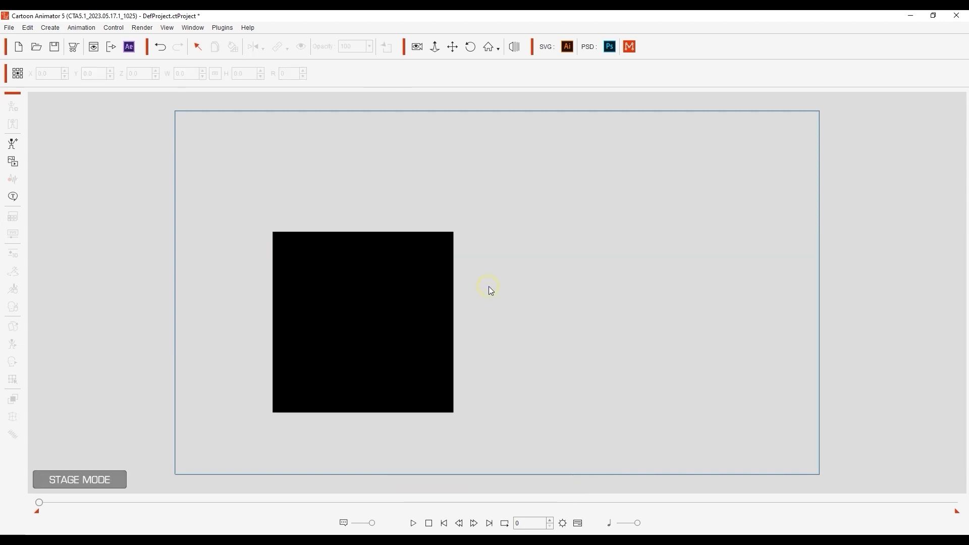
{"action": "left_click", "coordinate": [613, 53]}
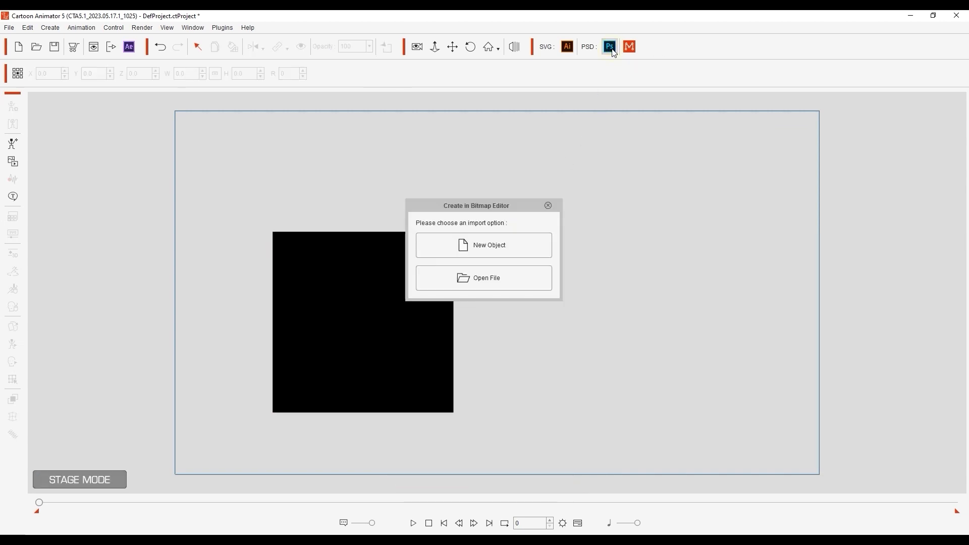
{"action": "left_click", "coordinate": [526, 246]}
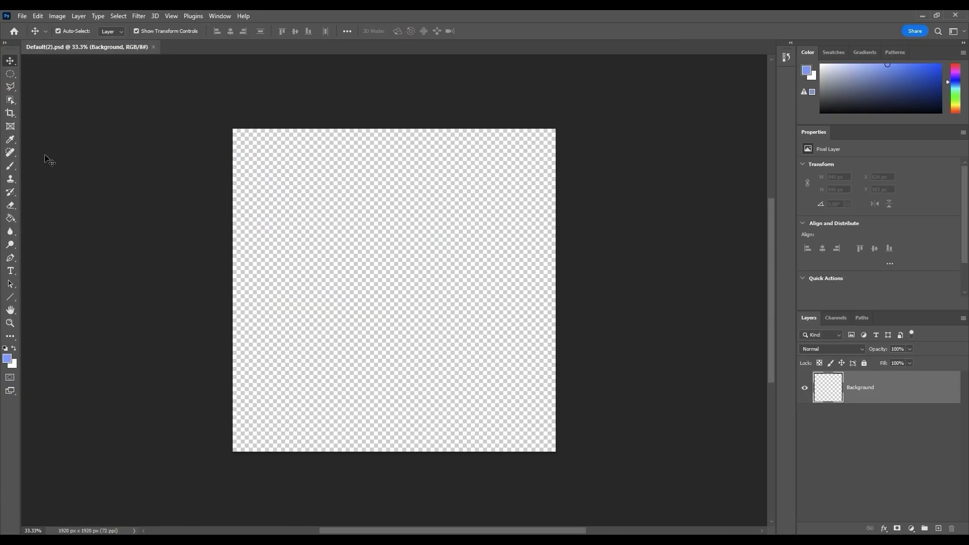
Fill an elliptical marquee circle with light blue using the Paint Bucket, then save.
{"action": "left_click", "coordinate": [10, 73]}
{"action": "left_click_drag", "start_coordinate": [298, 203], "coordinate": [495, 398]}
{"action": "left_click", "coordinate": [10, 218]}
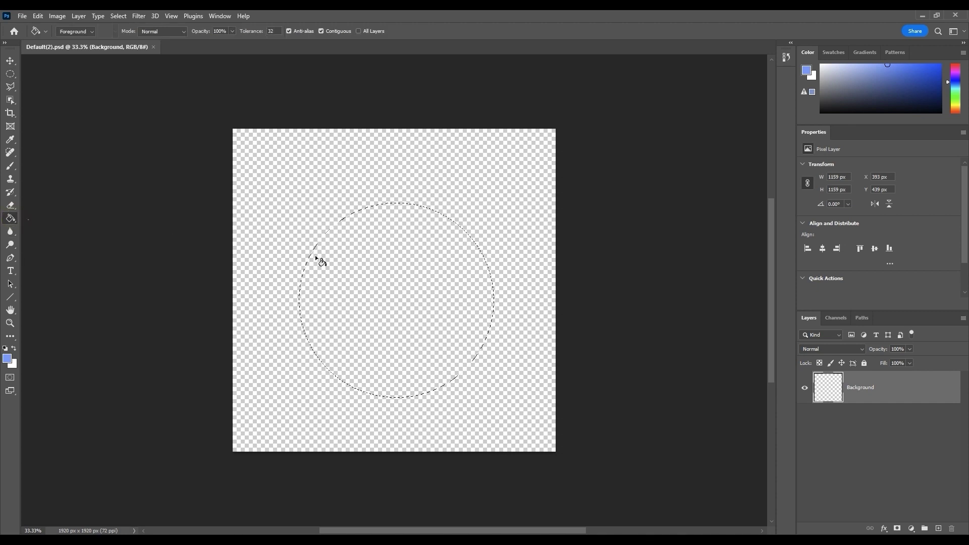
{"action": "left_click", "coordinate": [398, 277]}
{"action": "left_click", "coordinate": [19, 18]}
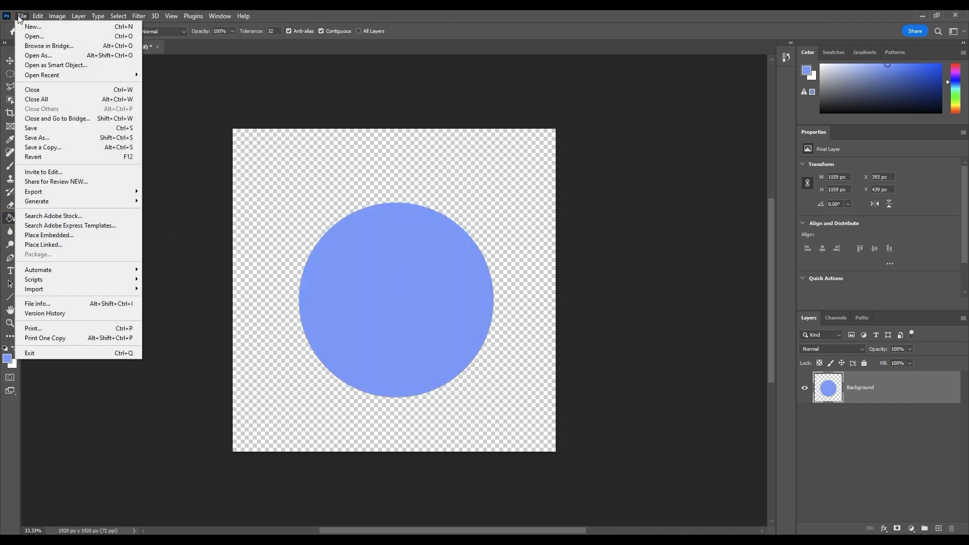
{"action": "left_click", "coordinate": [30, 131]}
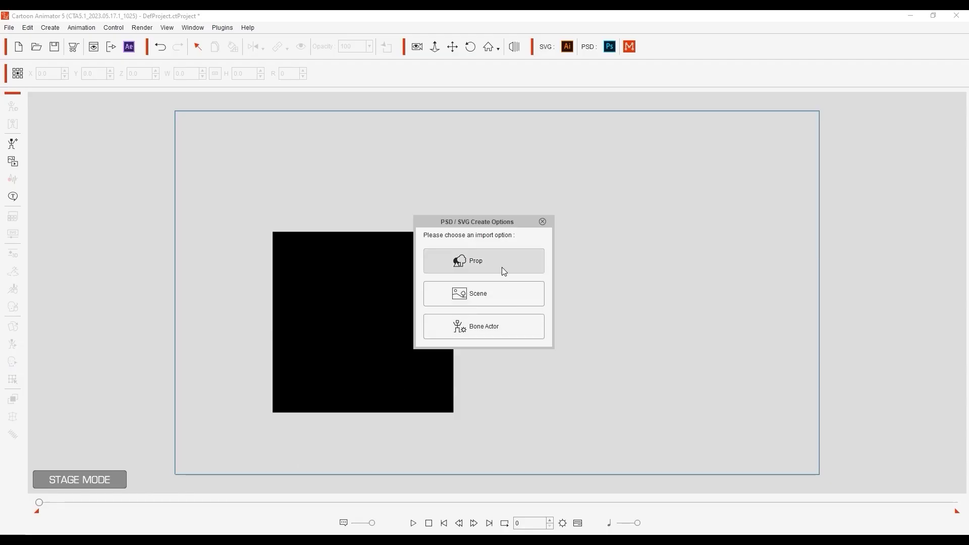
Import the circle as a Prop, move it to the right of the square, and select the square.
{"action": "left_click", "coordinate": [504, 266]}
{"action": "left_click_drag", "start_coordinate": [530, 384], "coordinate": [656, 302]}
{"action": "left_click", "coordinate": [432, 205]}
{"action": "left_click", "coordinate": [400, 257]}
Open the Scene Manager and select the circle's Default(0) entry, then deselect it.
{"action": "left_click", "coordinate": [192, 27]}
{"action": "left_click", "coordinate": [240, 175]}
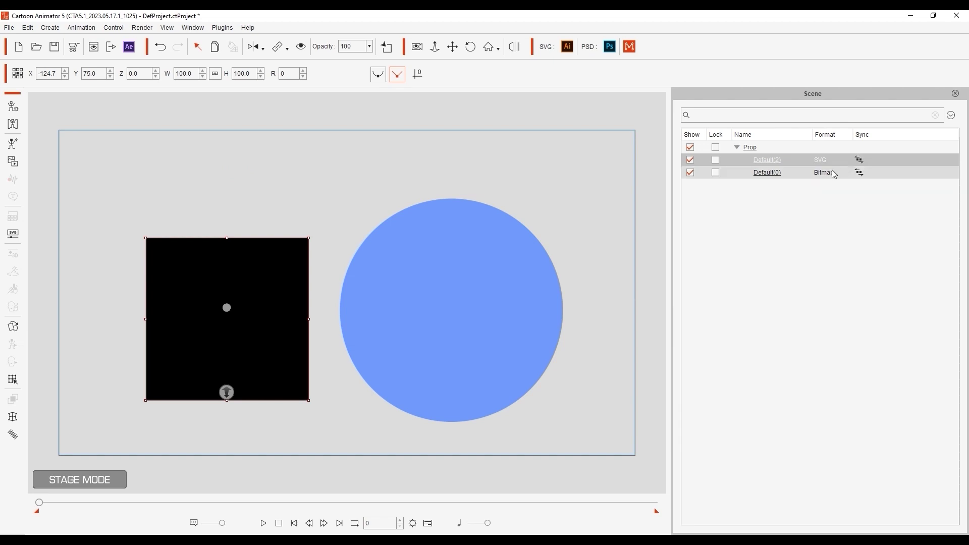
{"action": "left_click", "coordinate": [812, 177]}
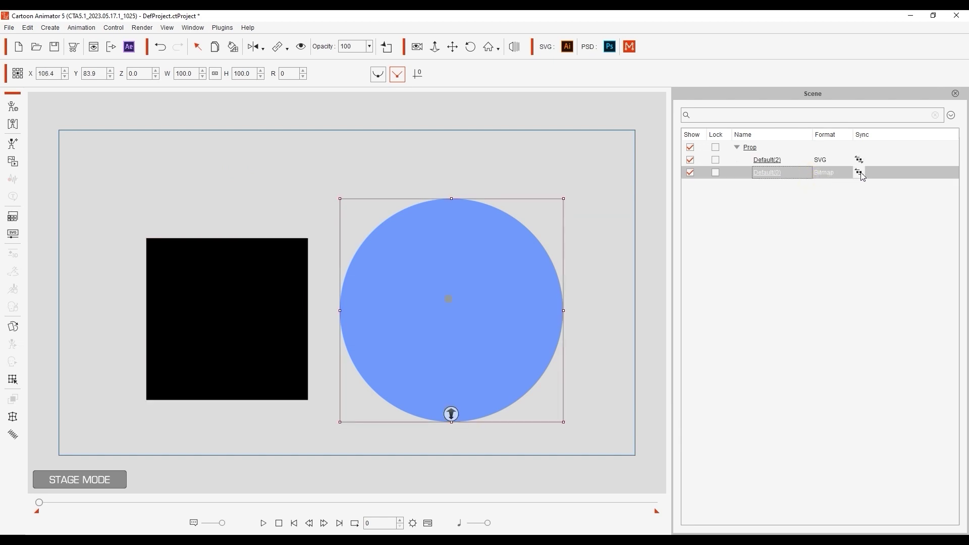
{"action": "left_click", "coordinate": [519, 164]}
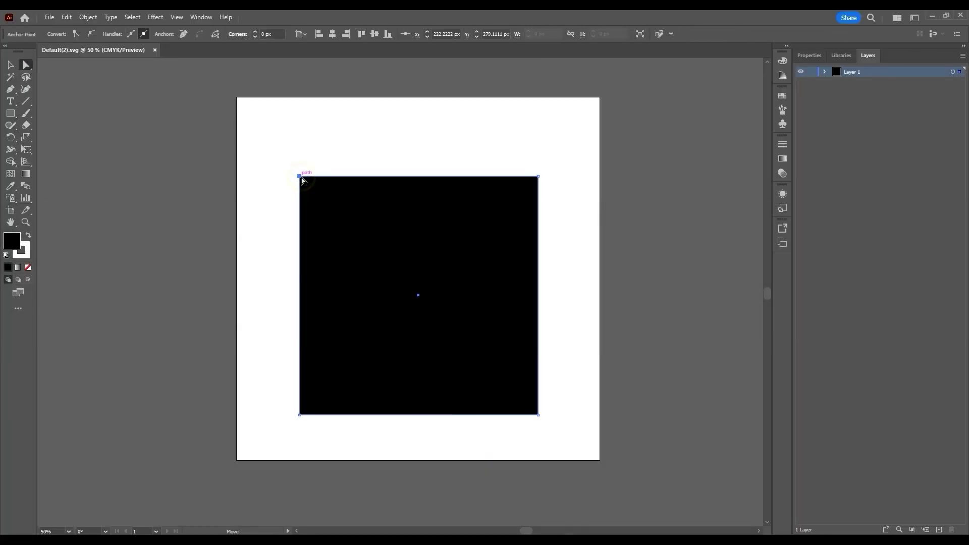
Drag the top-left anchor left and bottom-right anchor right into a parallelogram, then save.
{"action": "left_click_drag", "start_coordinate": [299, 177], "coordinate": [255, 176]}
{"action": "left_click_drag", "start_coordinate": [538, 414], "coordinate": [579, 415]}
{"action": "left_click", "coordinate": [50, 17]}
{"action": "left_click", "coordinate": [80, 108]}
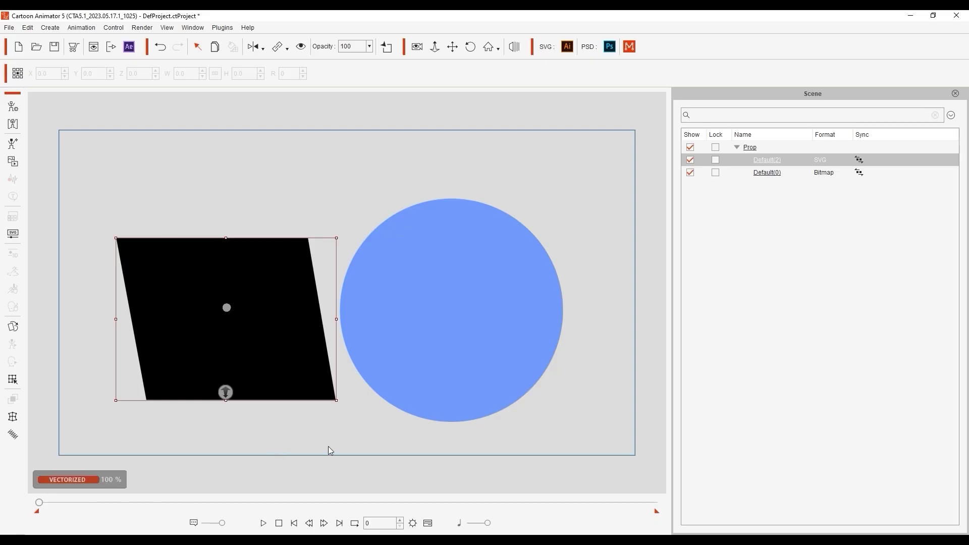
Recolour the circle purple by shifting the foreground hue and refilling with the Paint Bucket.
{"action": "left_click", "coordinate": [384, 393]}
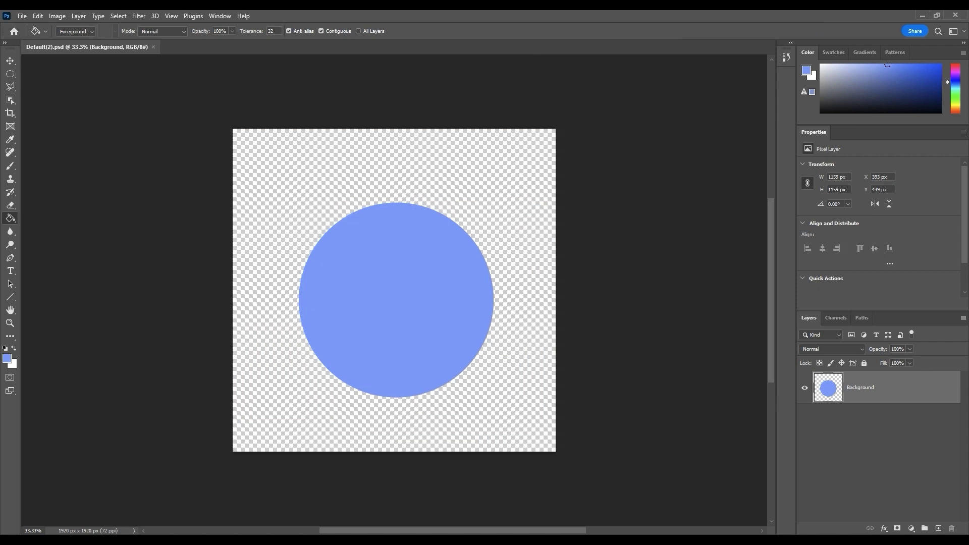
{"action": "left_click", "coordinate": [7, 358]}
{"action": "left_click_drag", "start_coordinate": [498, 172], "coordinate": [498, 155]}
{"action": "left_click", "coordinate": [580, 128]}
{"action": "key", "text": "g"}
{"action": "left_click", "coordinate": [388, 303]}
Save the purple circle, then create a character from the Human Template (SVG).
{"action": "left_click", "coordinate": [22, 16]}
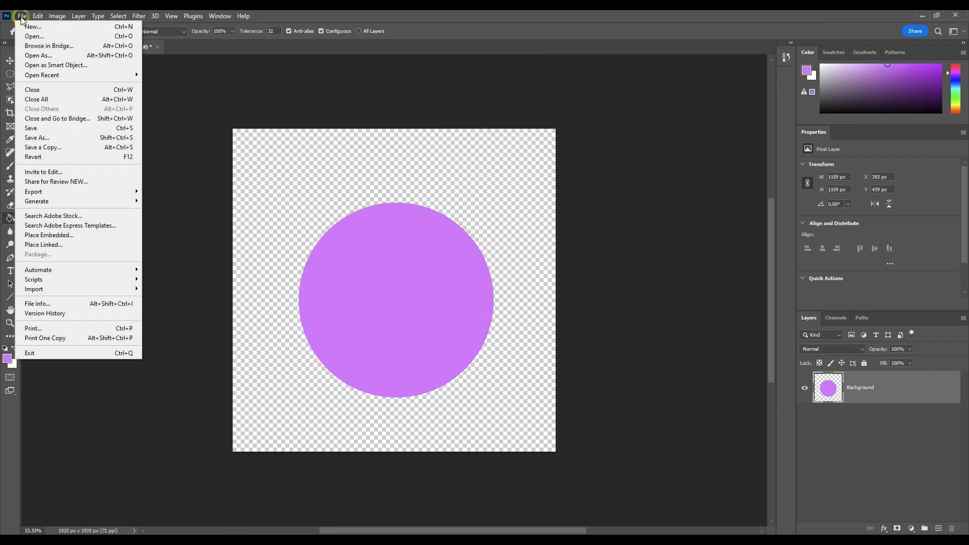
{"action": "left_click", "coordinate": [46, 130]}
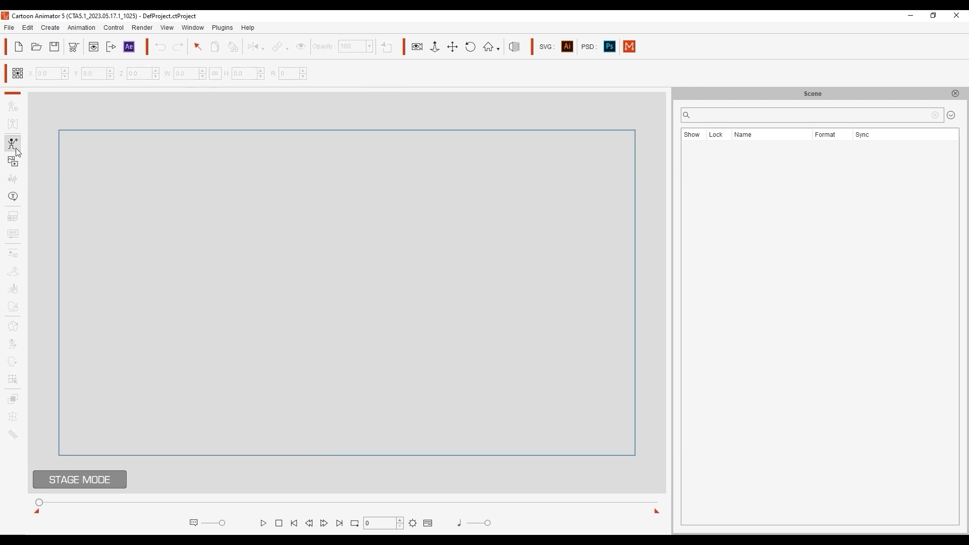
{"action": "left_click", "coordinate": [16, 147]}
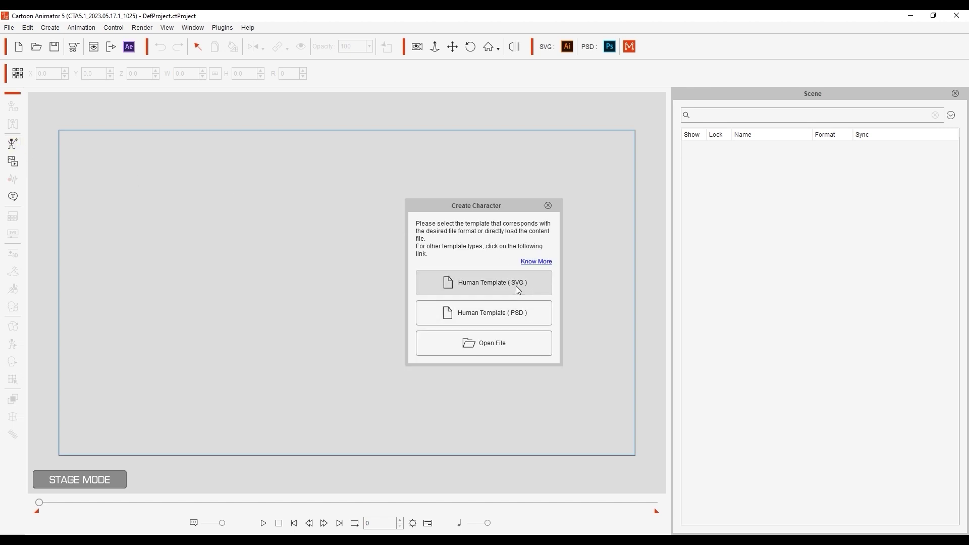
{"action": "left_click", "coordinate": [534, 286]}
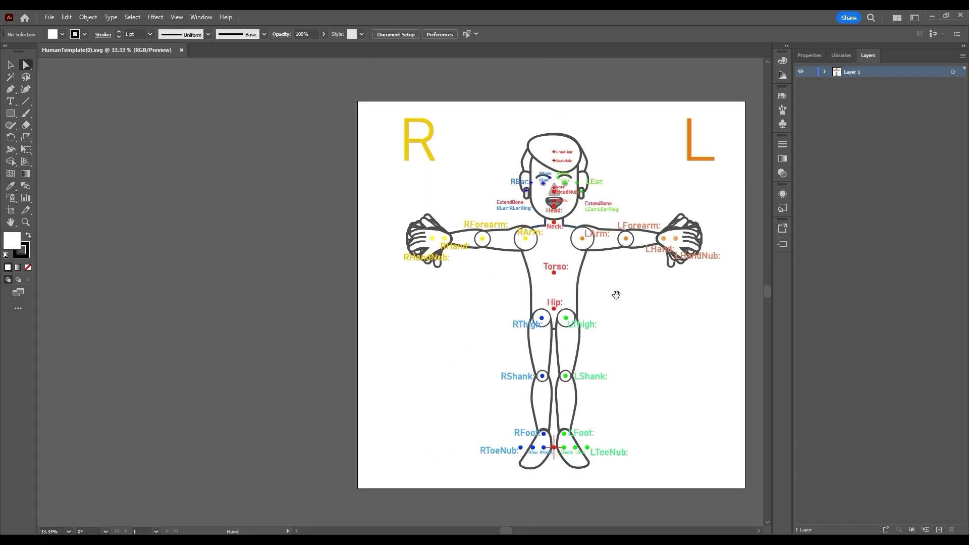
Expand Layer 1 and hide the BeforeExport joint-label sublayer.
{"action": "left_click_drag", "start_coordinate": [616, 294], "coordinate": [468, 298]}
{"action": "left_click", "coordinate": [824, 73]}
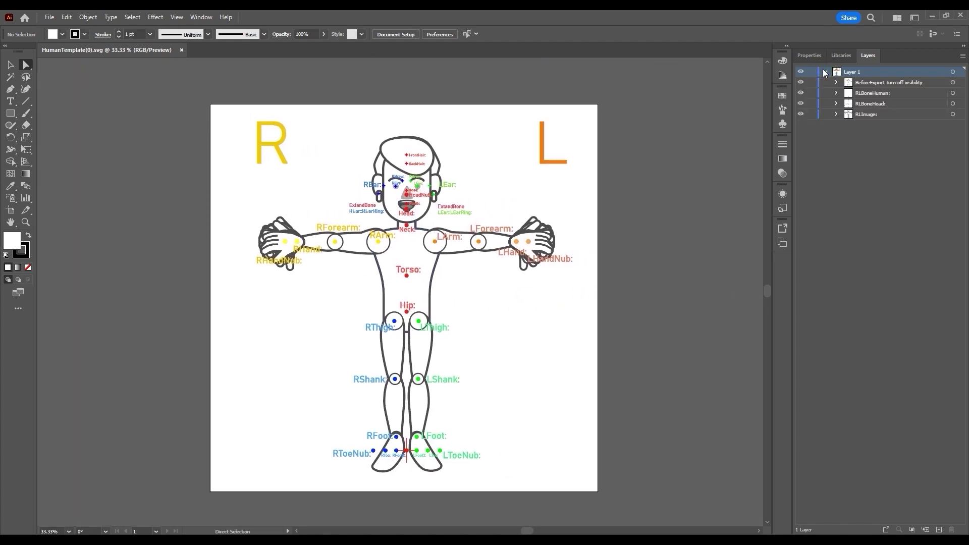
{"action": "left_click", "coordinate": [800, 82]}
{"action": "left_click", "coordinate": [801, 82]}
{"action": "left_click", "coordinate": [871, 92]}
{"action": "left_click", "coordinate": [873, 104]}
{"action": "left_click", "coordinate": [878, 114]}
{"action": "left_click", "coordinate": [801, 82]}
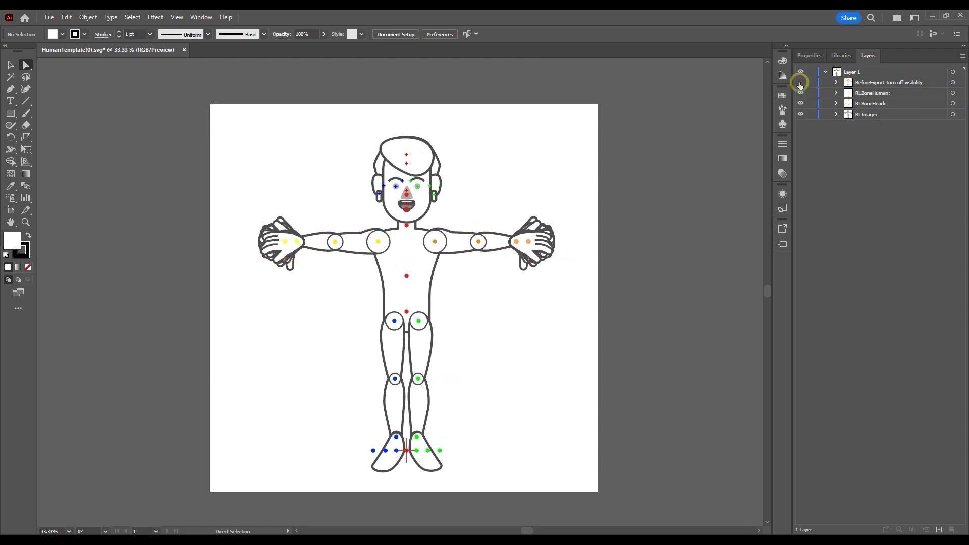
Save the template as SVG and confirm the export warning with OK.
{"action": "left_click", "coordinate": [50, 17]}
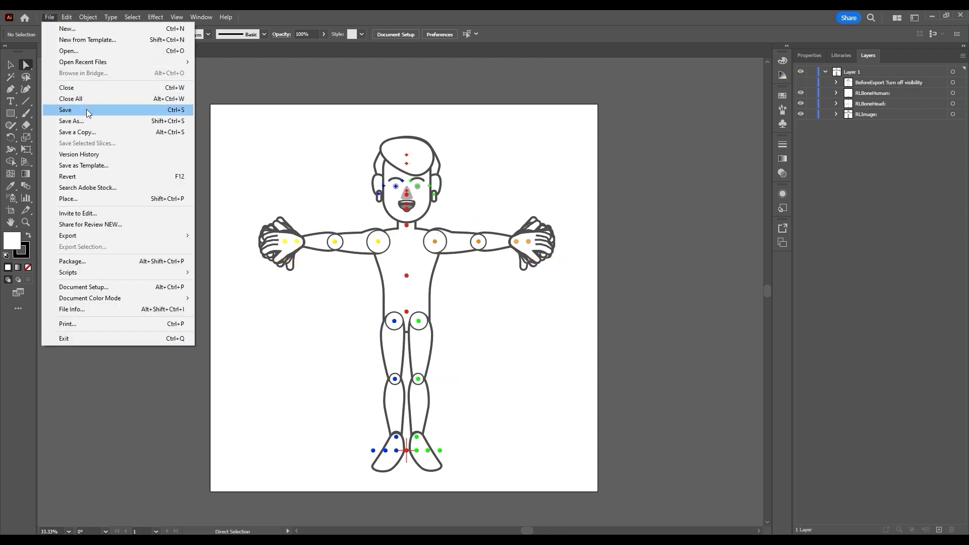
{"action": "left_click", "coordinate": [101, 110]}
{"action": "left_click", "coordinate": [561, 346]}
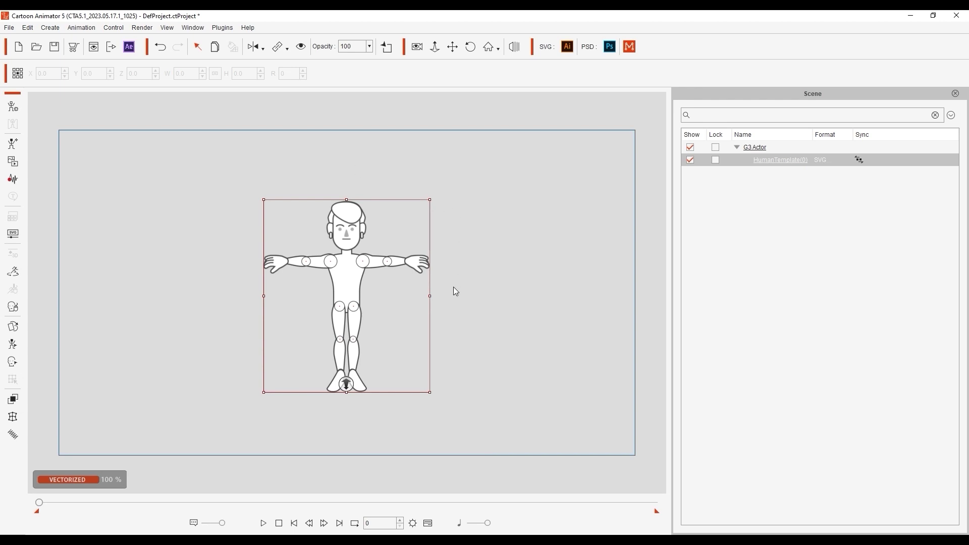
Move the SVG character to the stage's left and start a character from the Human Template (PSD).
{"action": "left_click_drag", "start_coordinate": [351, 289], "coordinate": [258, 289]}
{"action": "left_click", "coordinate": [353, 310]}
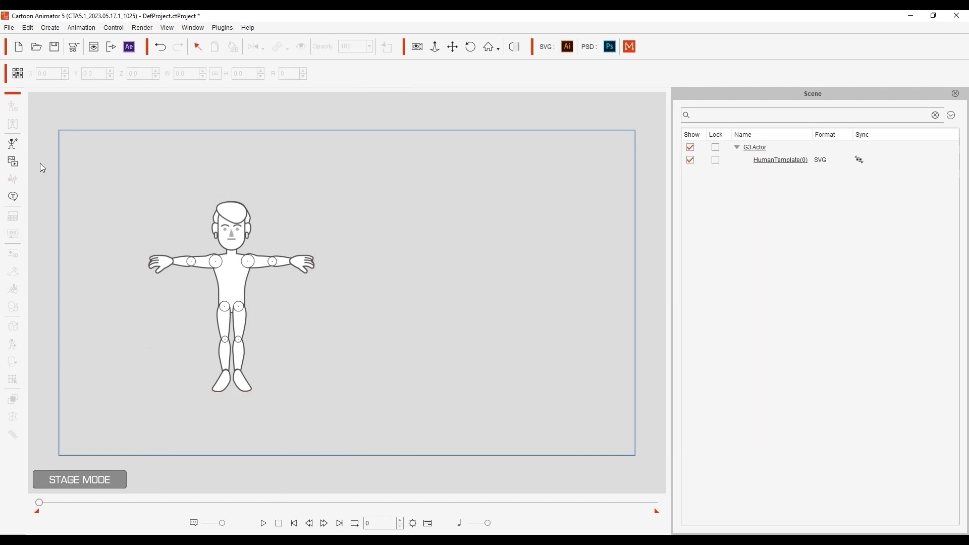
{"action": "left_click", "coordinate": [521, 313]}
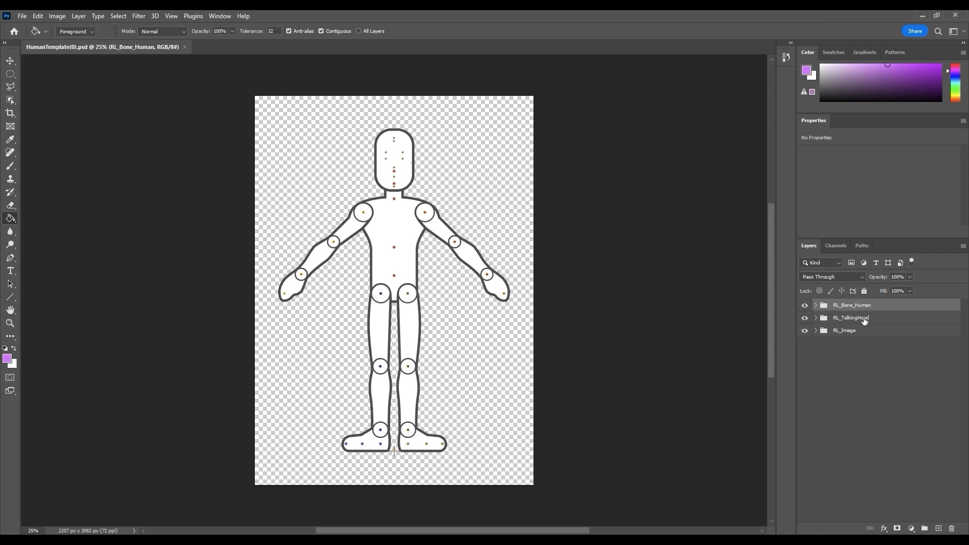
In Photoshop, inspect the RL_Image part groups, then save the PSD to update Cartoon Animator.
{"action": "left_click", "coordinate": [832, 331]}
{"action": "left_click", "coordinate": [815, 331]}
{"action": "left_click", "coordinate": [804, 355]}
{"action": "left_click", "coordinate": [804, 355]}
{"action": "left_click", "coordinate": [829, 343]}
{"action": "left_click", "coordinate": [829, 343]}
{"action": "left_click", "coordinate": [22, 16]}
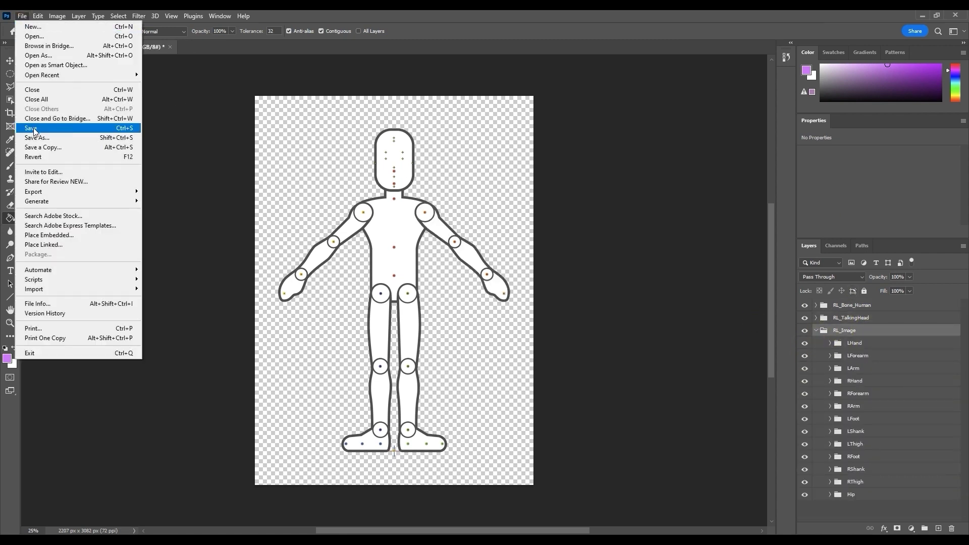
{"action": "left_click", "coordinate": [46, 130]}
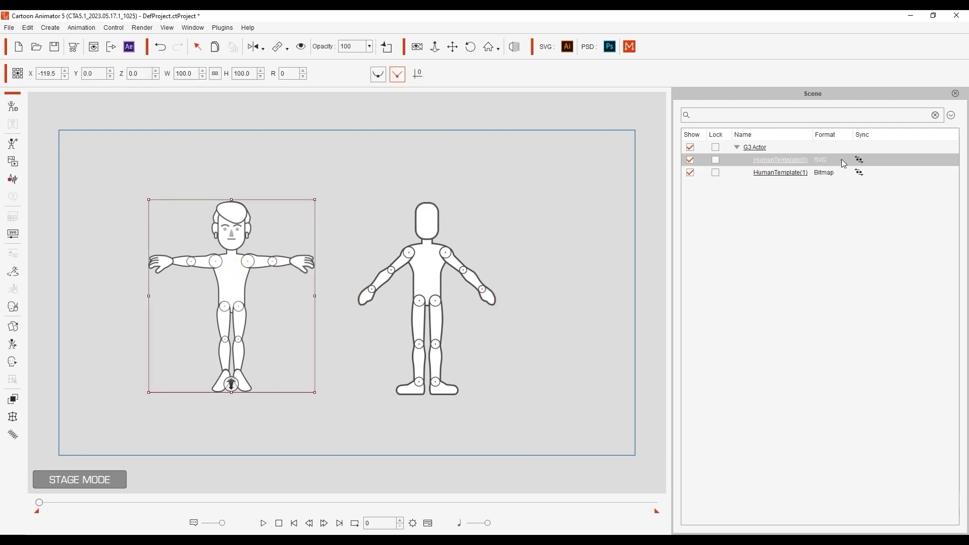
Open the Know More page about other character template types.
{"action": "left_click", "coordinate": [583, 275]}
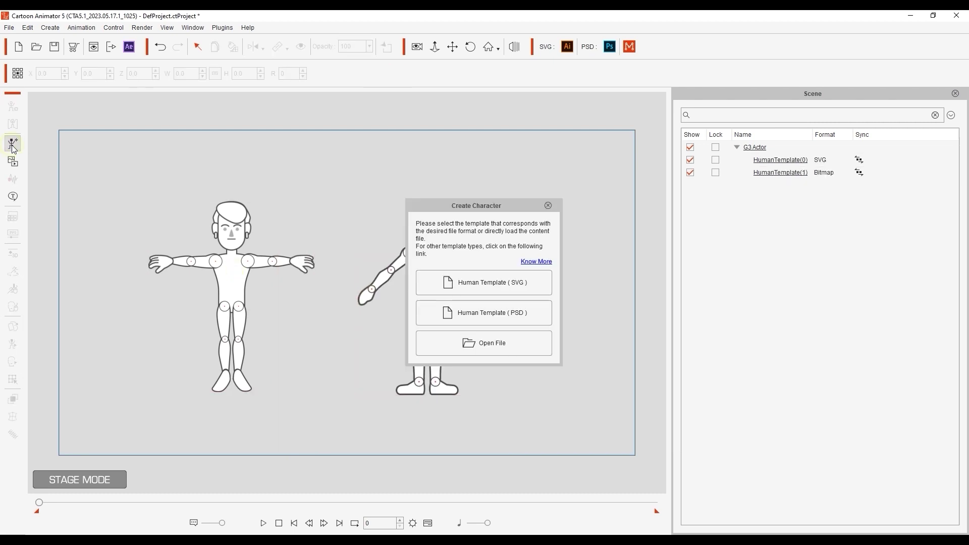
{"action": "left_click", "coordinate": [535, 261]}
{"action": "scroll", "coordinate": [516, 260], "scroll_direction": "down", "scroll_amount": 3}
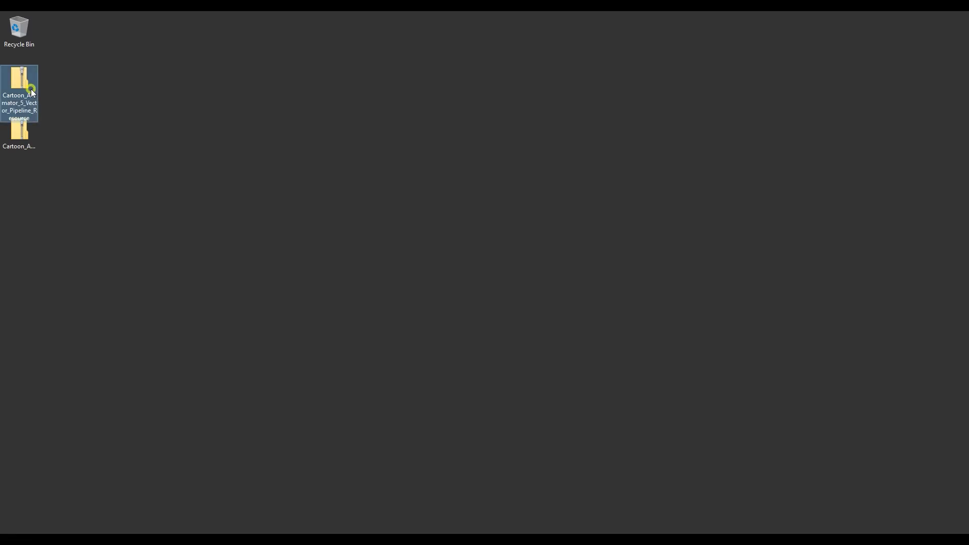
Open the downloaded vector resource zip and browse its Reallusion wiki shortcut page.
{"action": "double_click", "coordinate": [22, 83]}
{"action": "double_click", "coordinate": [343, 221]}
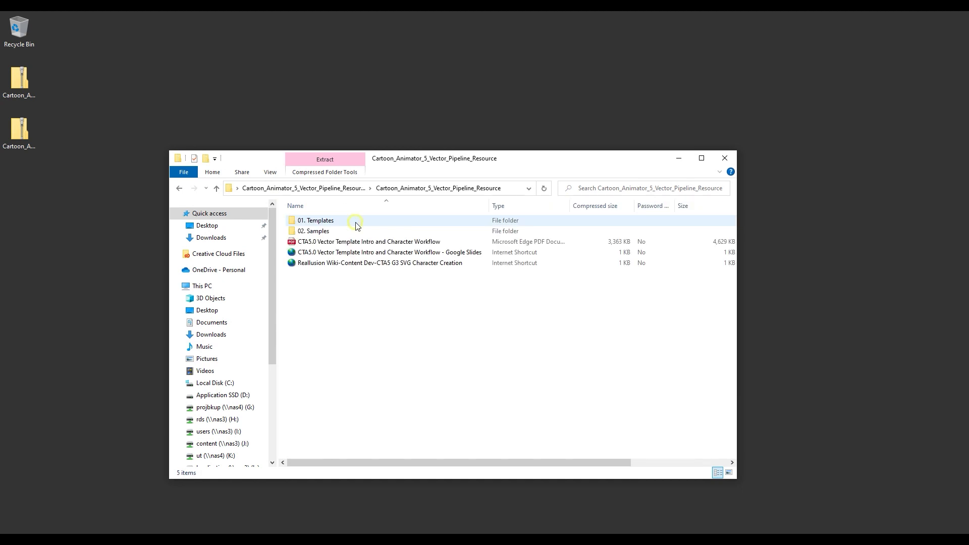
{"action": "double_click", "coordinate": [390, 262]}
{"action": "left_click", "coordinate": [512, 287]}
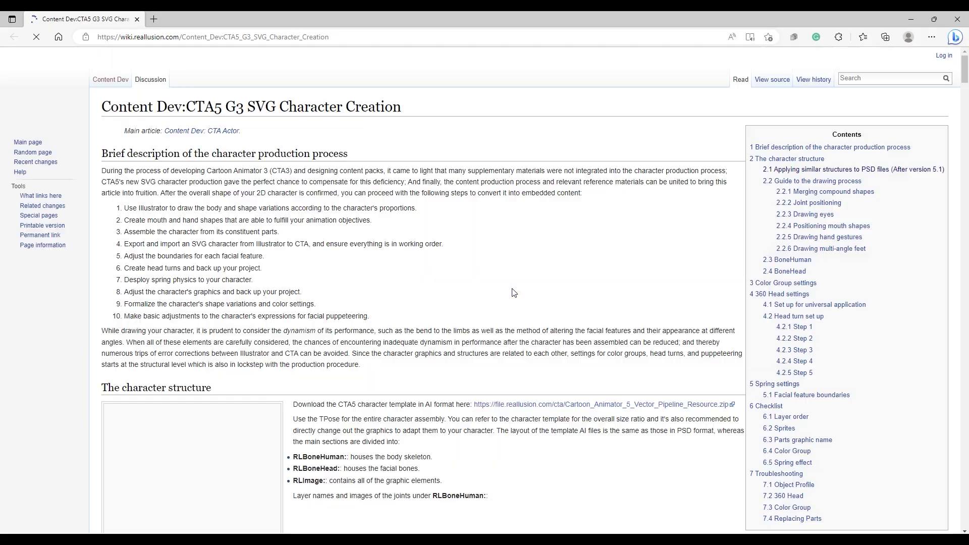
{"action": "scroll", "coordinate": [500, 264], "scroll_direction": "down", "scroll_amount": 3}
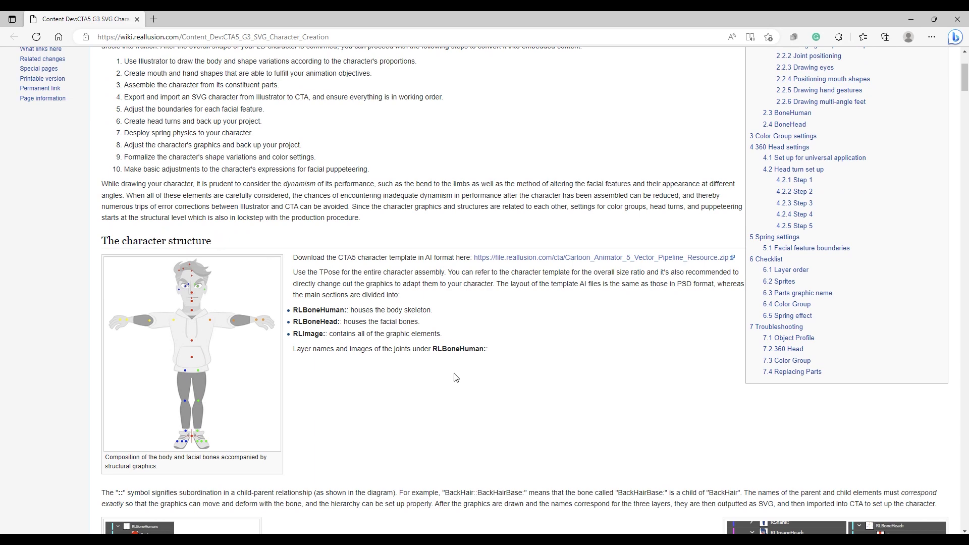
{"action": "left_click", "coordinate": [911, 19]}
Navigate to 01. Templates > Illustrator > Human and select the Head template file.
{"action": "double_click", "coordinate": [375, 222]}
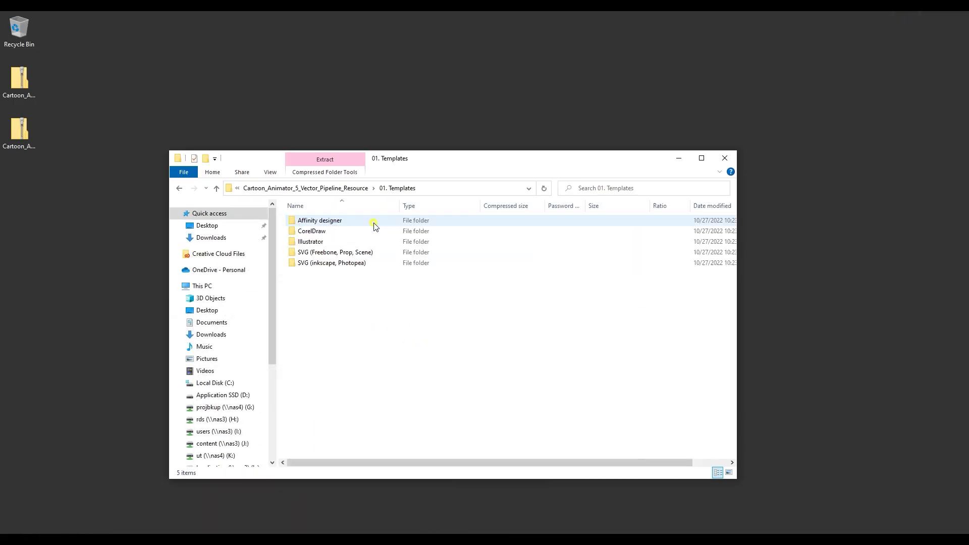
{"action": "double_click", "coordinate": [374, 242]}
{"action": "double_click", "coordinate": [374, 221]}
{"action": "left_click", "coordinate": [376, 222]}
{"action": "left_click", "coordinate": [372, 242]}
{"action": "left_click", "coordinate": [373, 262]}
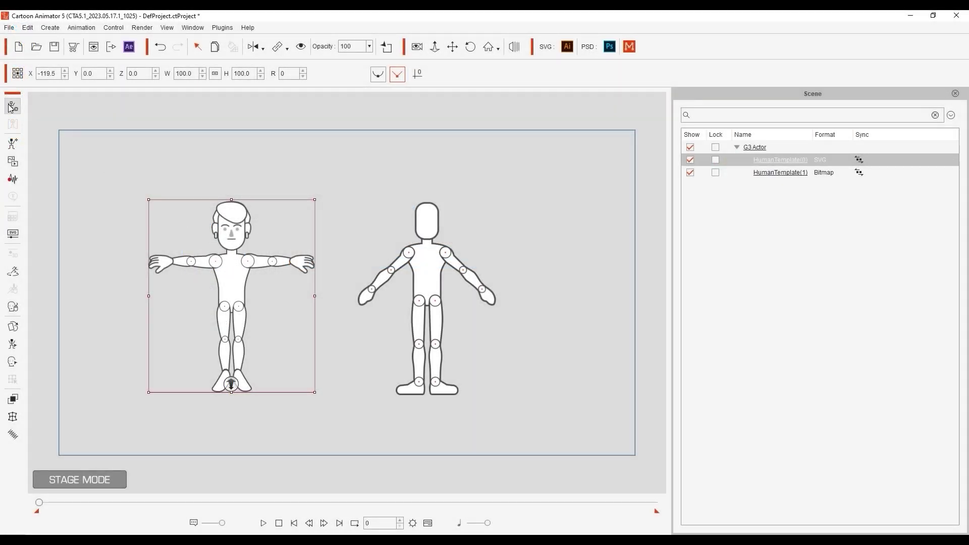
{"action": "left_click", "coordinate": [12, 107]}
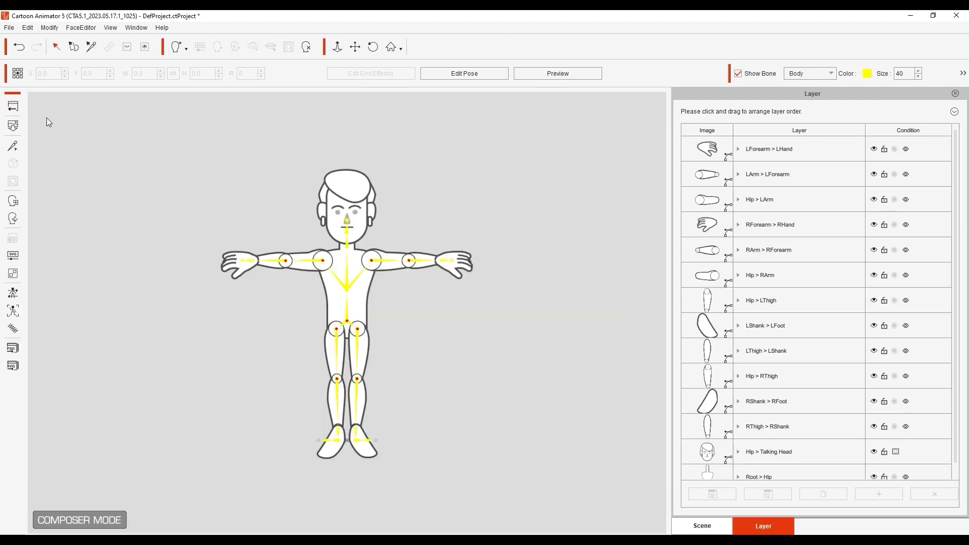
{"action": "left_click", "coordinate": [17, 108]}
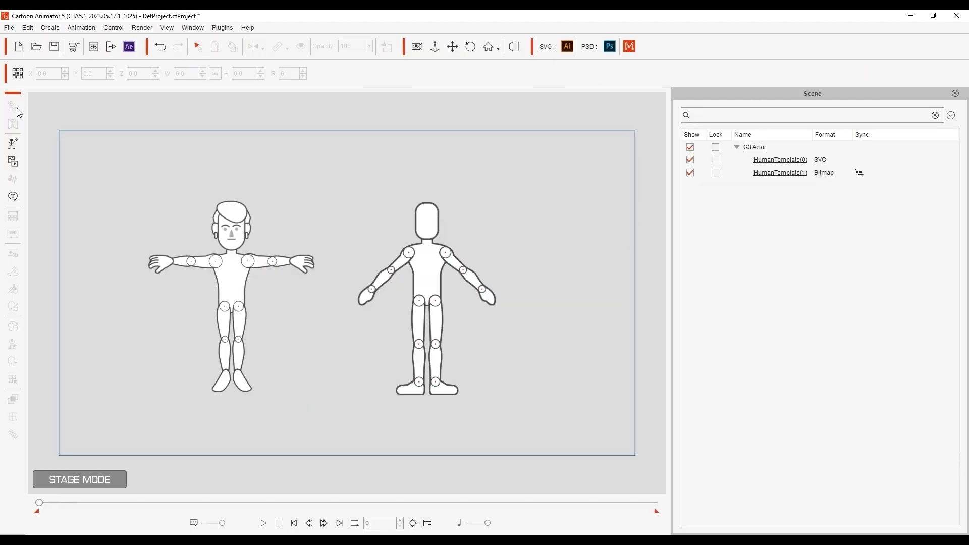
{"action": "left_click", "coordinate": [242, 236]}
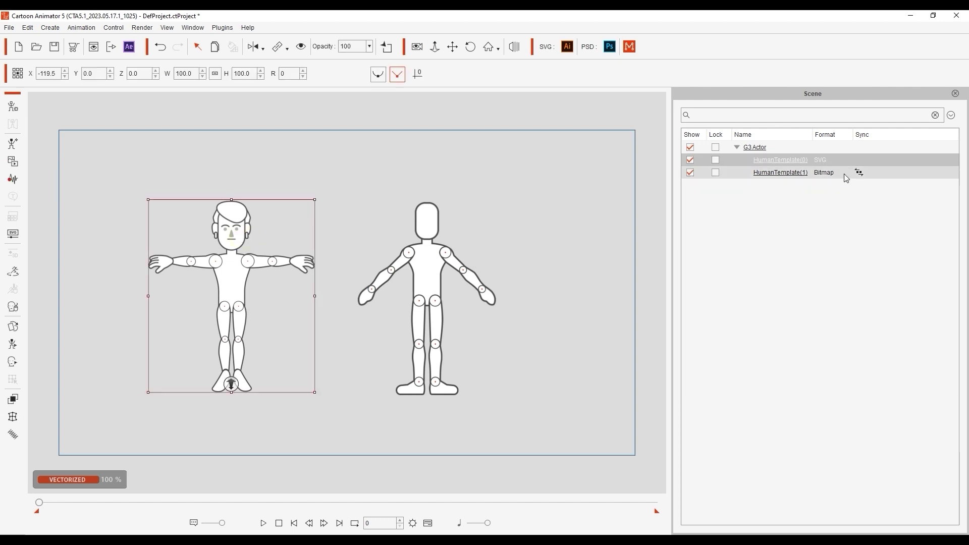
{"action": "left_click", "coordinate": [862, 163]}
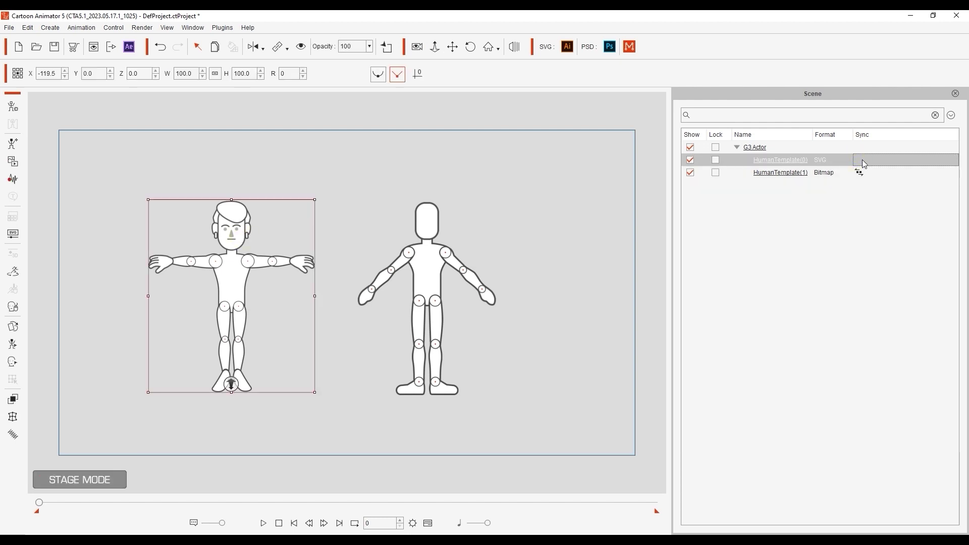
View the content information for the Johnny1_S actor in the library.
{"action": "left_click", "coordinate": [556, 226]}
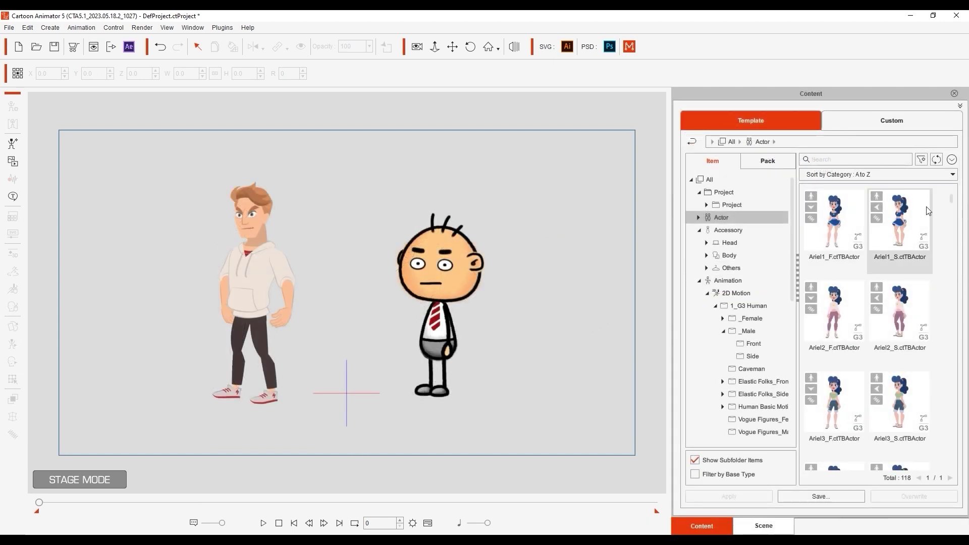
{"action": "scroll", "coordinate": [928, 211], "scroll_direction": "down", "scroll_amount": 10}
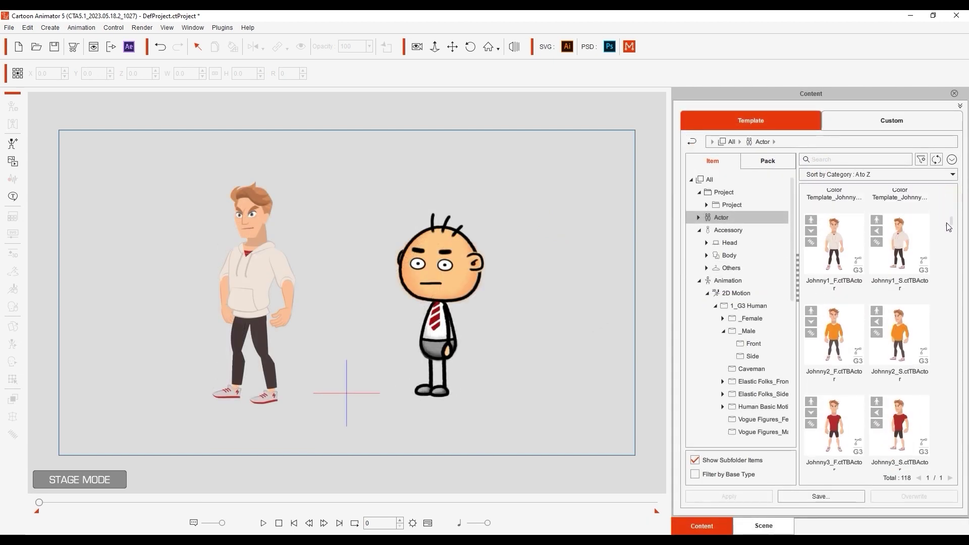
{"action": "left_click", "coordinate": [923, 252]}
{"action": "right_click", "coordinate": [925, 267]}
{"action": "left_click", "coordinate": [916, 268]}
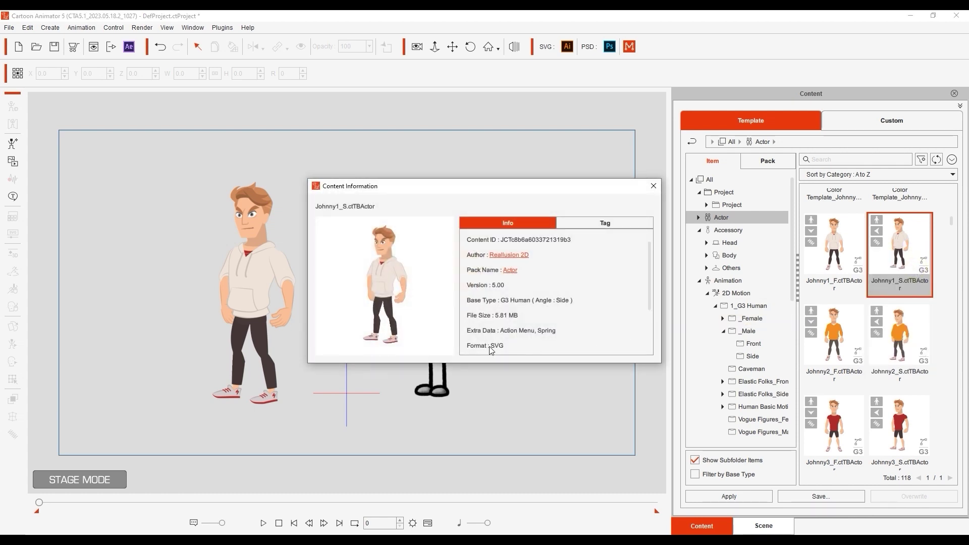
{"action": "left_click", "coordinate": [653, 185]}
View the content information for the Ted_S actor.
{"action": "scroll", "coordinate": [951, 227], "scroll_direction": "down", "scroll_amount": 3}
{"action": "scroll", "coordinate": [951, 232], "scroll_direction": "down", "scroll_amount": 5}
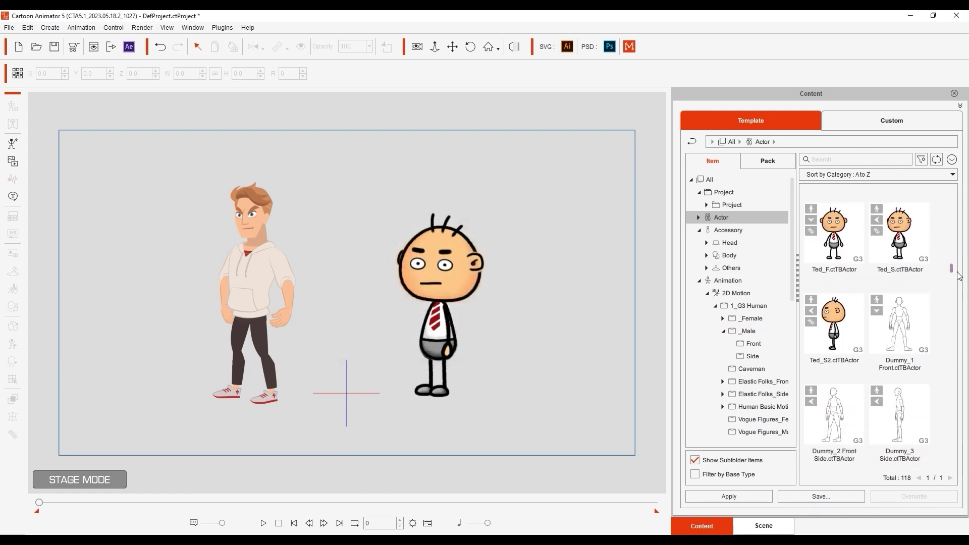
{"action": "left_click", "coordinate": [921, 237]}
{"action": "right_click", "coordinate": [921, 239]}
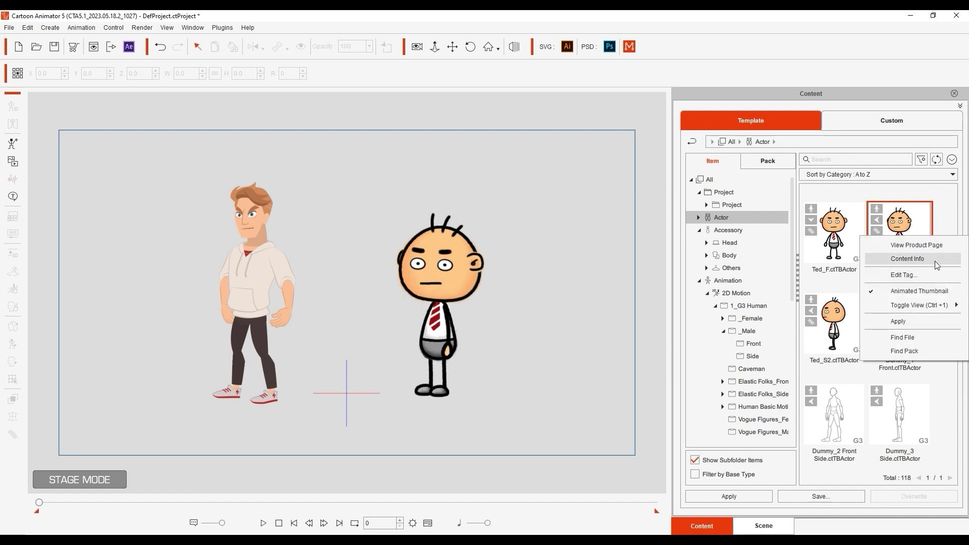
{"action": "left_click", "coordinate": [933, 259]}
{"action": "left_click", "coordinate": [653, 187]}
In the Scene list, select Johnny and open him in Composer mode.
{"action": "left_click", "coordinate": [776, 525]}
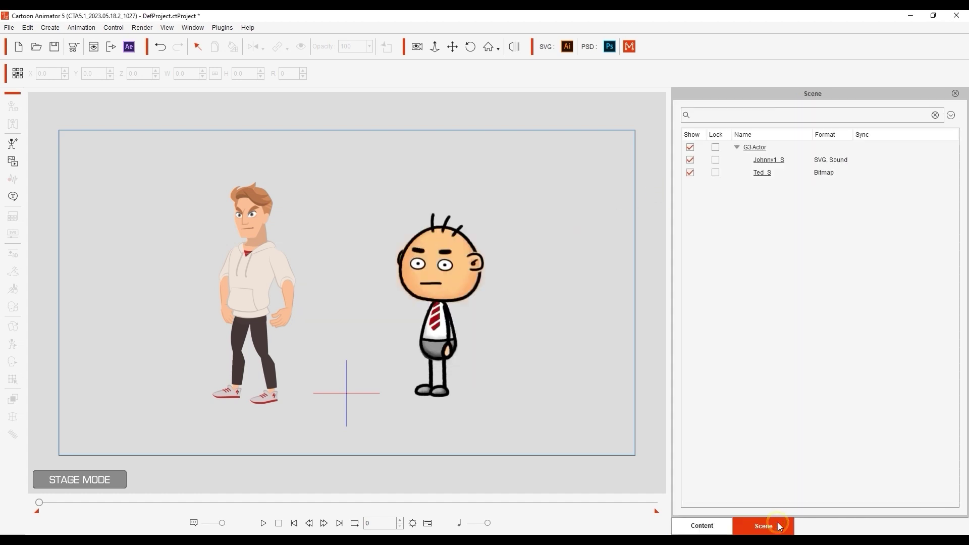
{"action": "left_click", "coordinate": [844, 160]}
{"action": "left_click", "coordinate": [833, 172]}
{"action": "left_click", "coordinate": [655, 224]}
{"action": "left_click", "coordinate": [261, 261]}
{"action": "left_click", "coordinate": [14, 108]}
{"action": "left_click", "coordinate": [13, 366]}
{"action": "key", "text": "ctrl+0"}
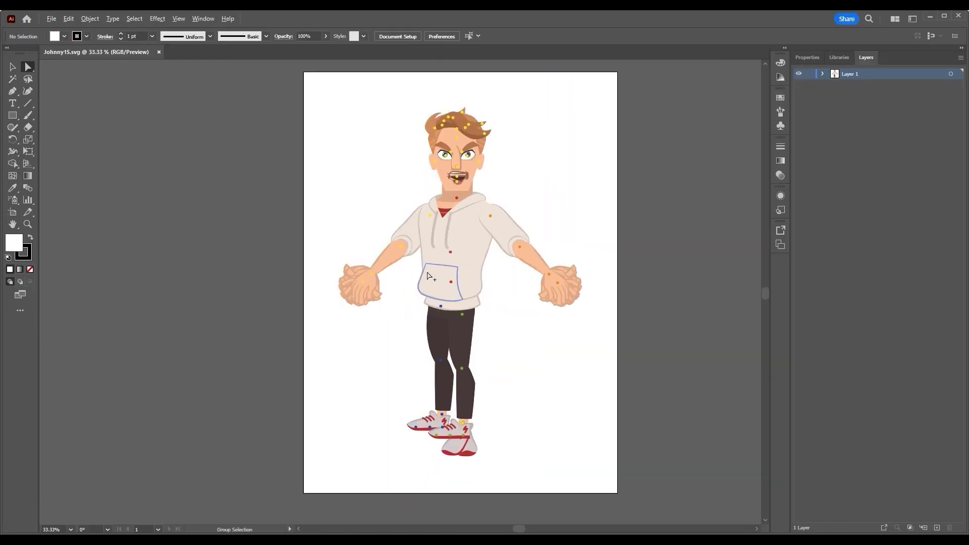
{"action": "left_click", "coordinate": [822, 74]}
{"action": "left_click", "coordinate": [893, 105]}
{"action": "left_click", "coordinate": [835, 106]}
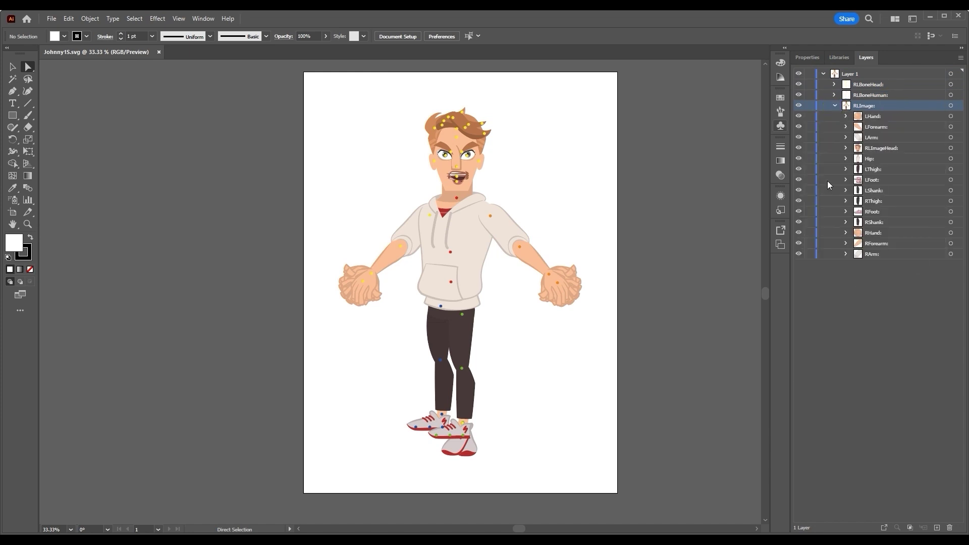
{"action": "left_click", "coordinate": [886, 288]}
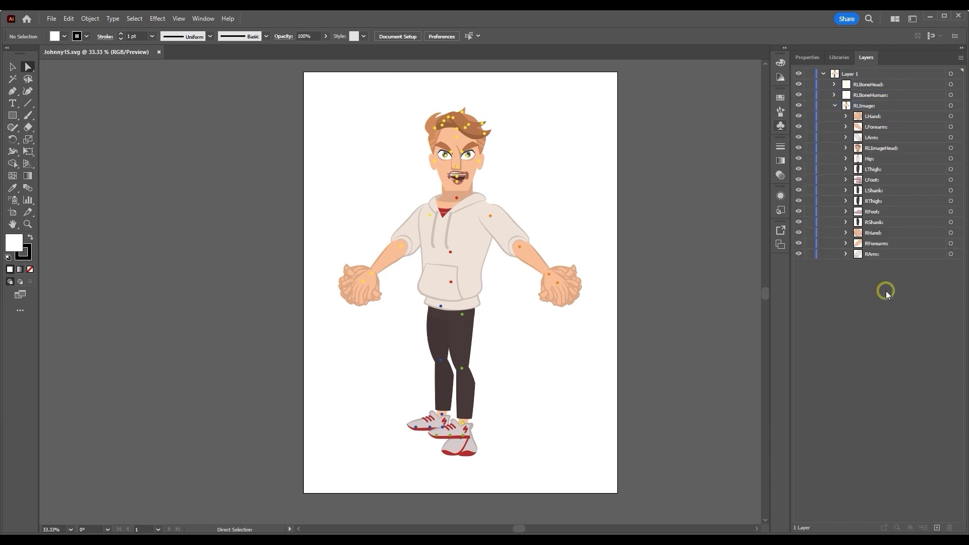
{"action": "left_click", "coordinate": [159, 52]}
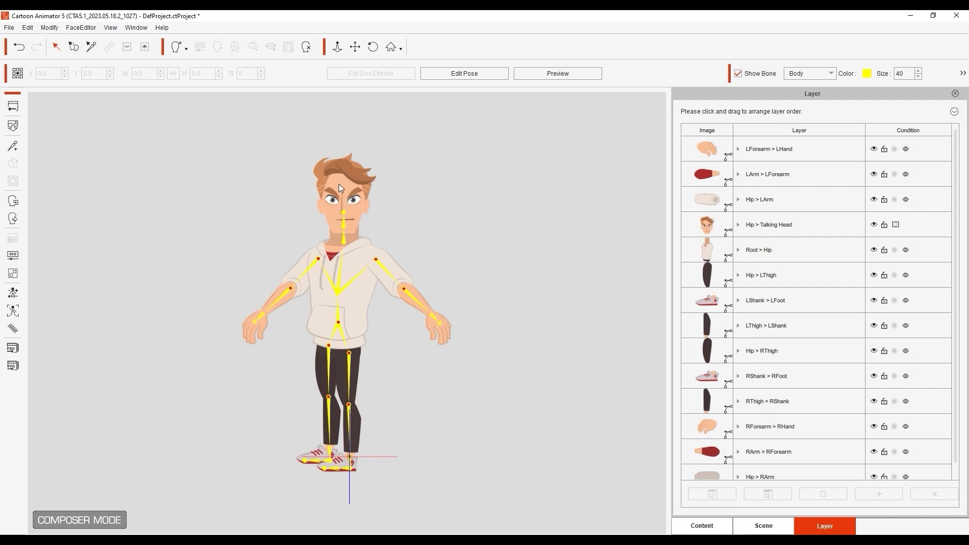
Swap Johnny's mouth sprite to SmileOpen in the Sprite Editor.
{"action": "left_click", "coordinate": [338, 184]}
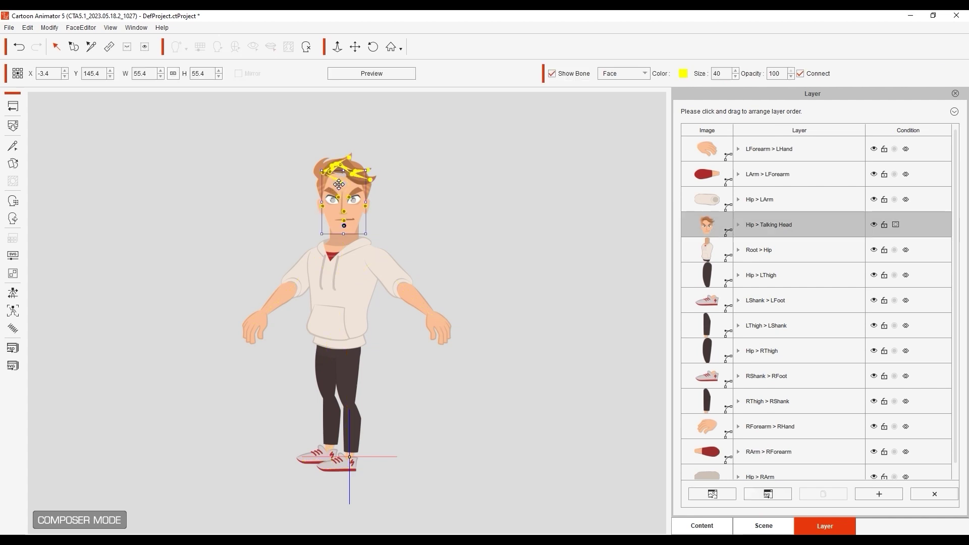
{"action": "left_click", "coordinate": [13, 164]}
{"action": "left_click_drag", "start_coordinate": [597, 187], "coordinate": [597, 220]}
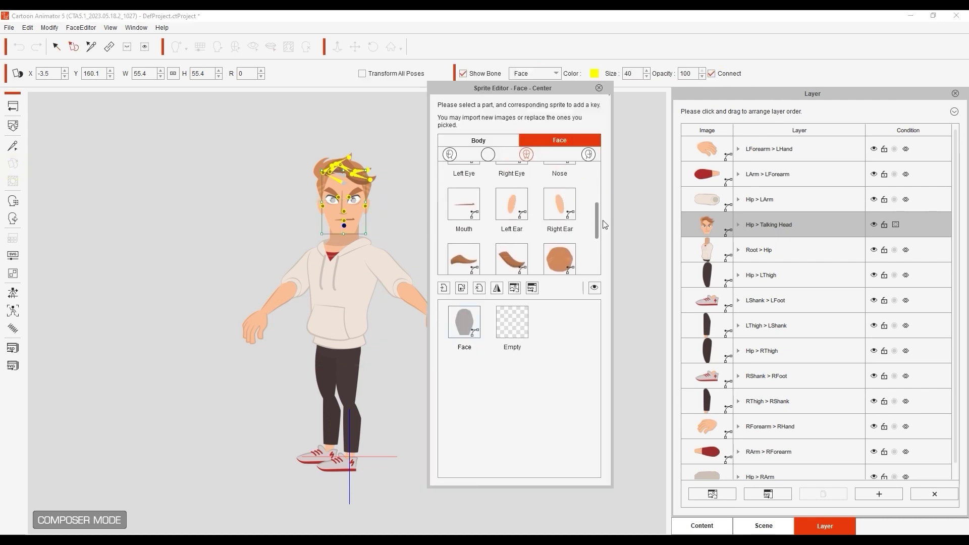
{"action": "left_click", "coordinate": [477, 208]}
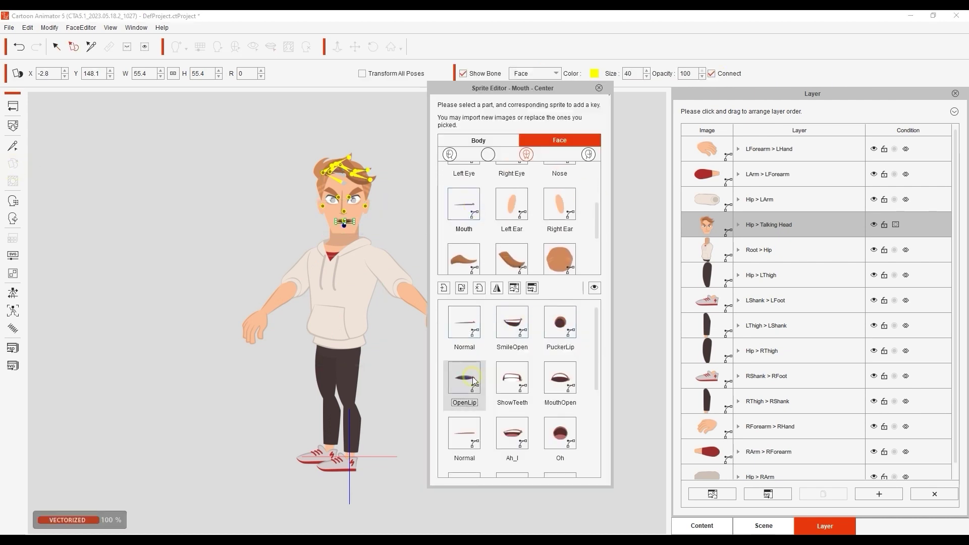
{"action": "left_click", "coordinate": [559, 379]}
{"action": "left_click", "coordinate": [515, 339]}
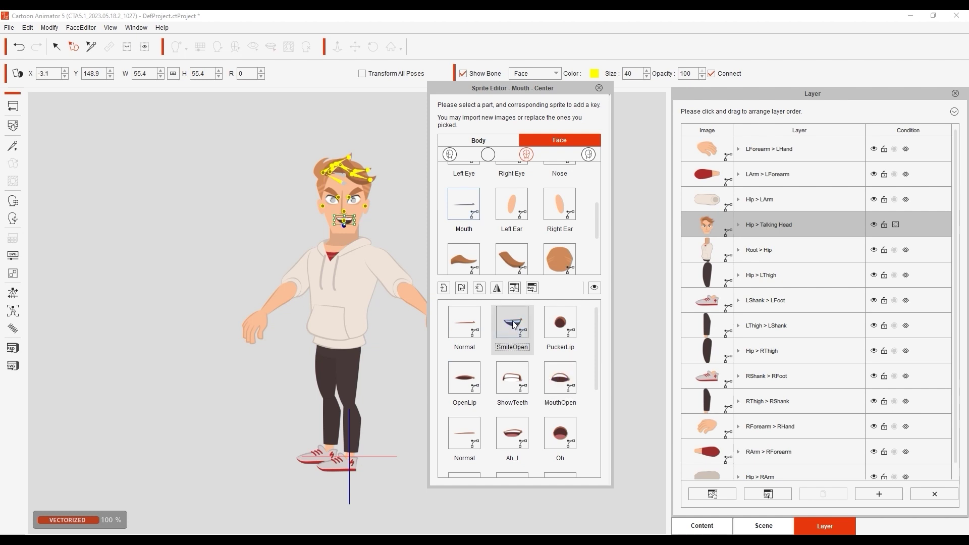
Edit SmileOpen in Illustrator by dragging an anchor handle to reshape the smile, then save.
{"action": "left_click", "coordinate": [532, 288]}
{"action": "left_click", "coordinate": [460, 310]}
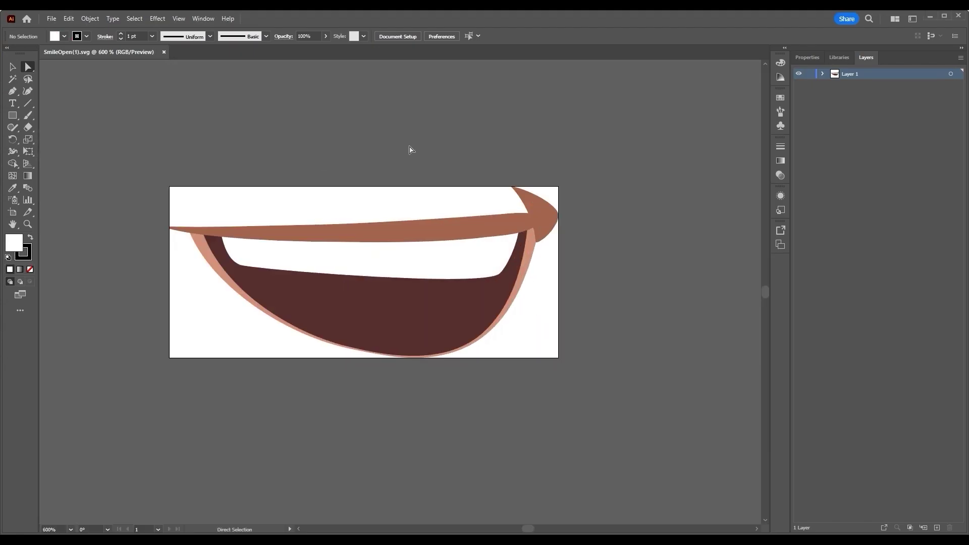
{"action": "left_click", "coordinate": [501, 274]}
{"action": "left_click_drag", "start_coordinate": [489, 288], "coordinate": [364, 314]}
{"action": "left_click", "coordinate": [535, 326]}
{"action": "left_click", "coordinate": [52, 19]}
{"action": "left_click", "coordinate": [75, 109]}
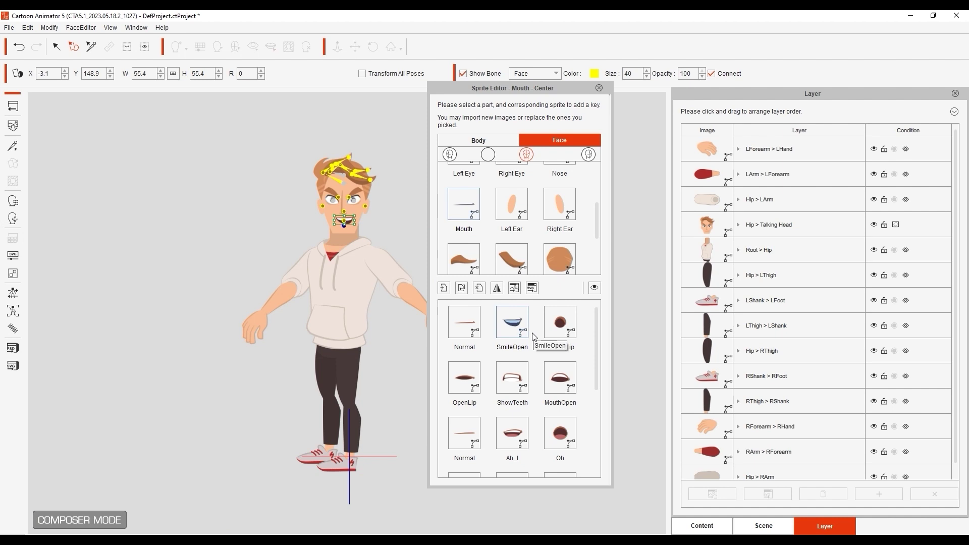
Close the Sprite Editor, open Ted in Composer mode, and bring up his PSD launch options.
{"action": "left_click", "coordinate": [599, 89]}
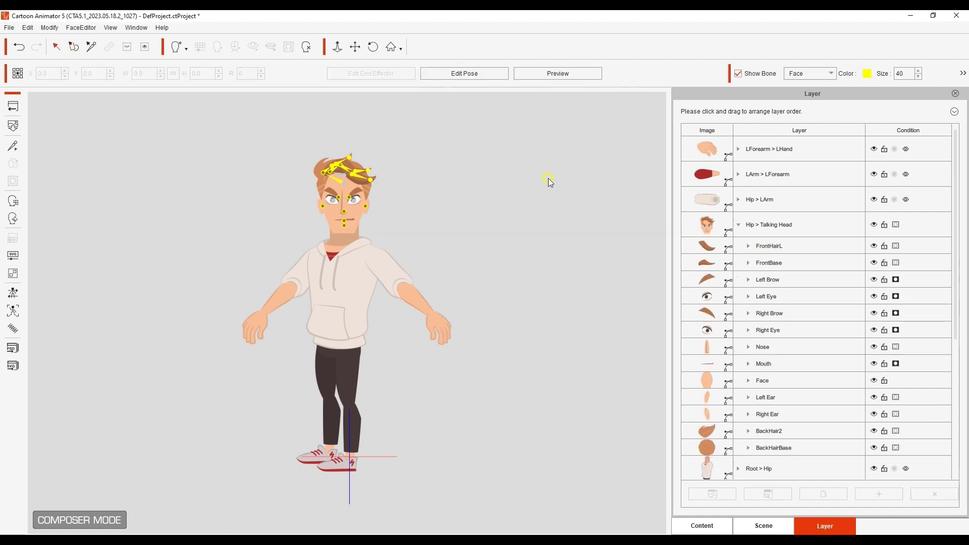
{"action": "left_click", "coordinate": [12, 106]}
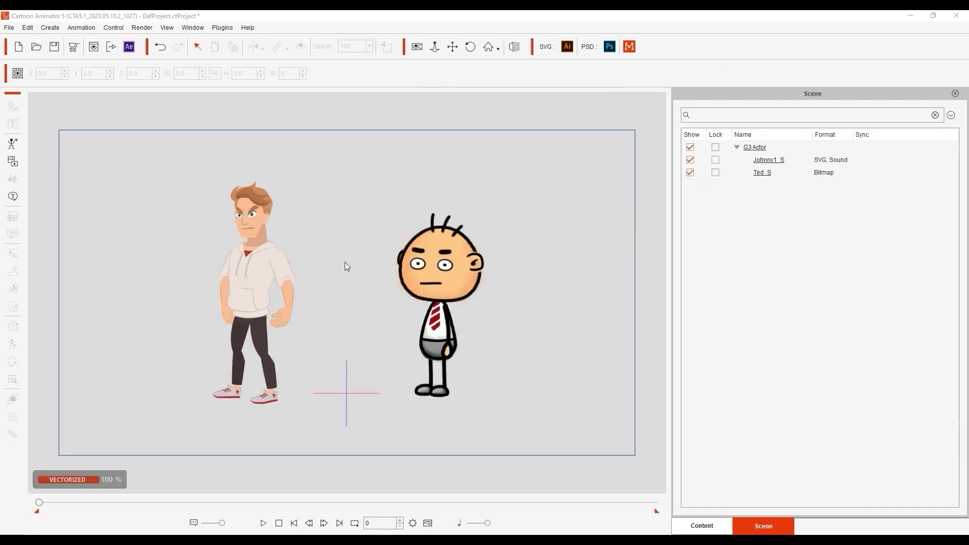
{"action": "left_click", "coordinate": [455, 291]}
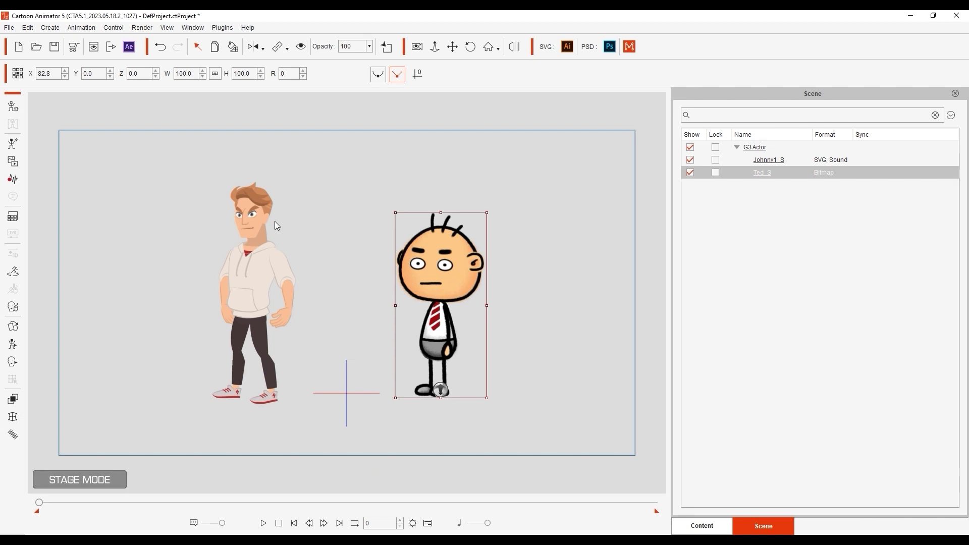
{"action": "left_click", "coordinate": [12, 106]}
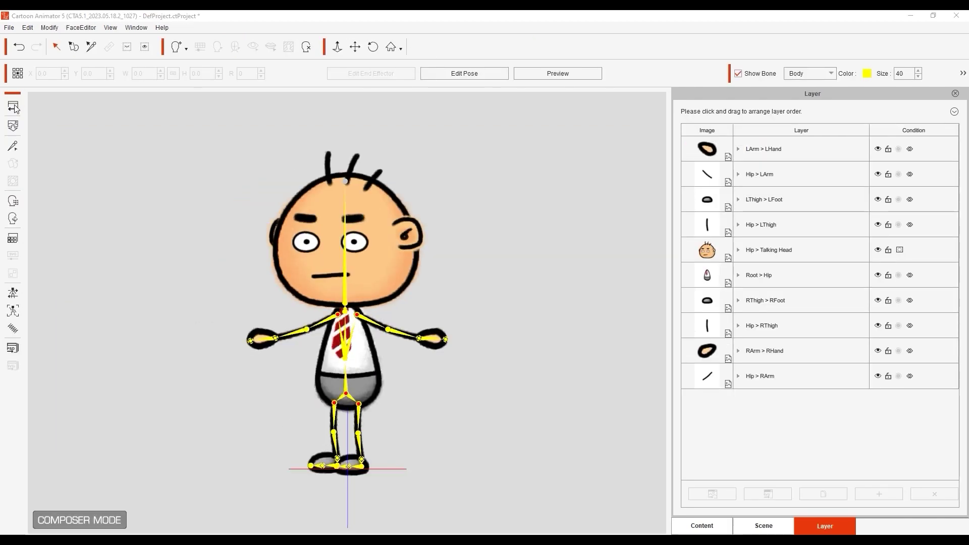
{"action": "left_click", "coordinate": [13, 348]}
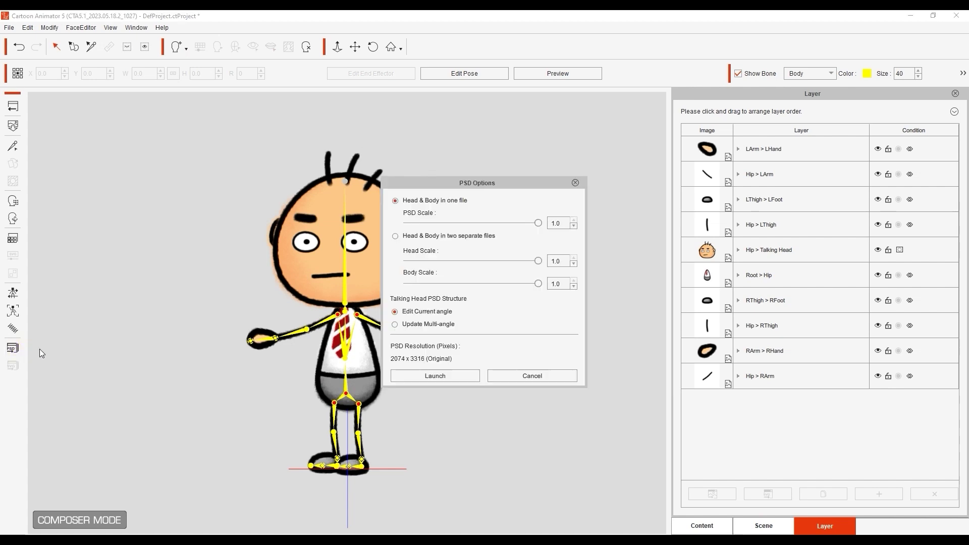
Launch Ted to Photoshop as one file, then close TedS.psd and minimize Photoshop.
{"action": "left_click", "coordinate": [471, 377]}
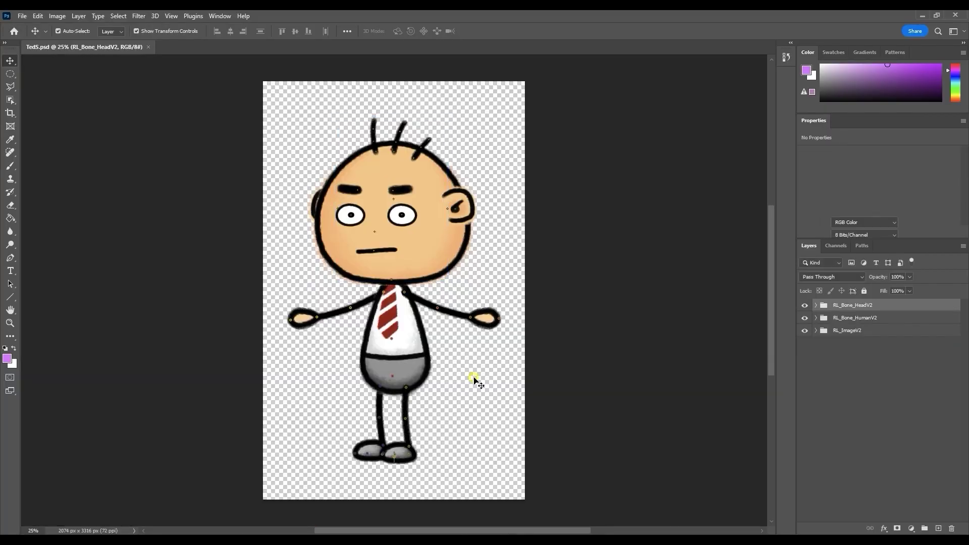
{"action": "left_click", "coordinate": [474, 379]}
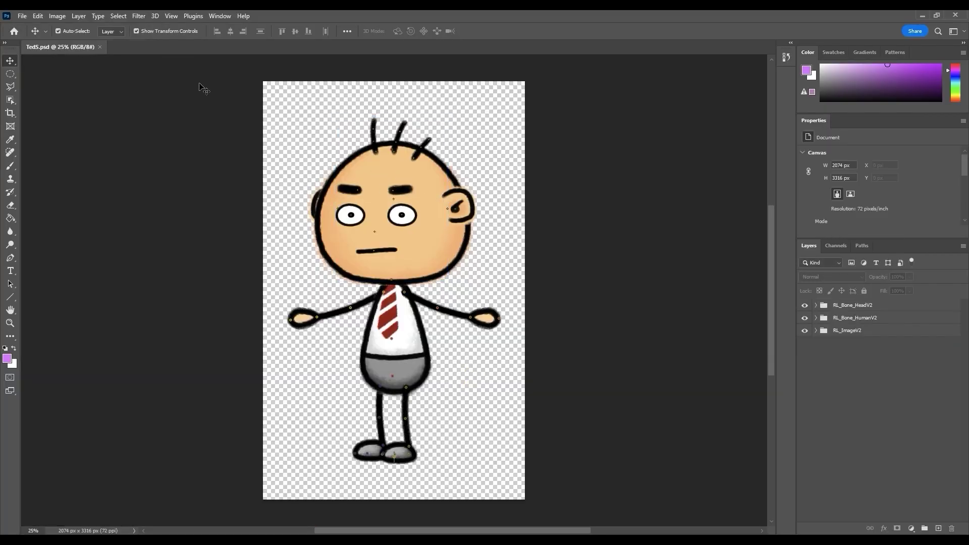
{"action": "left_click", "coordinate": [102, 48]}
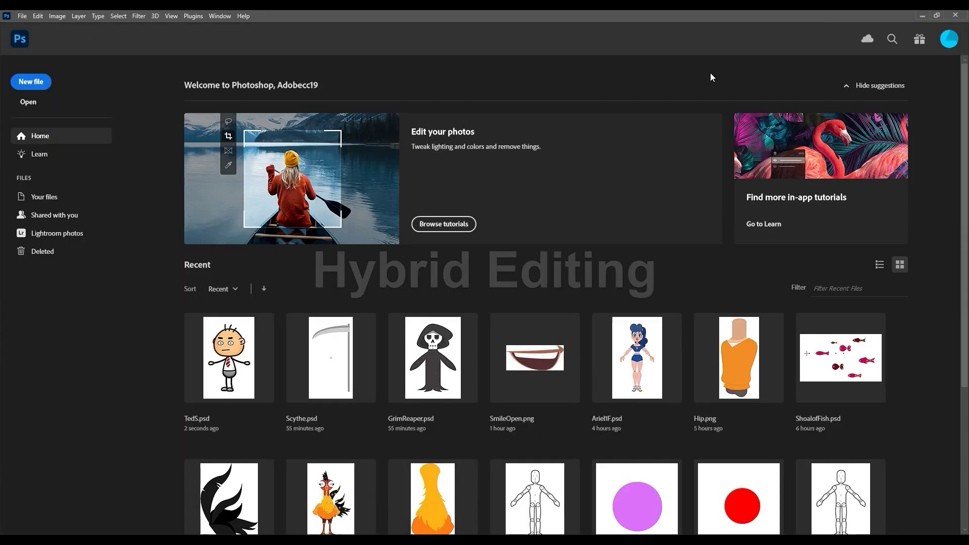
{"action": "left_click", "coordinate": [918, 15]}
Open Ted in Composer mode and browse the Accessory items in the content library.
{"action": "left_click", "coordinate": [14, 107]}
{"action": "left_click", "coordinate": [762, 172]}
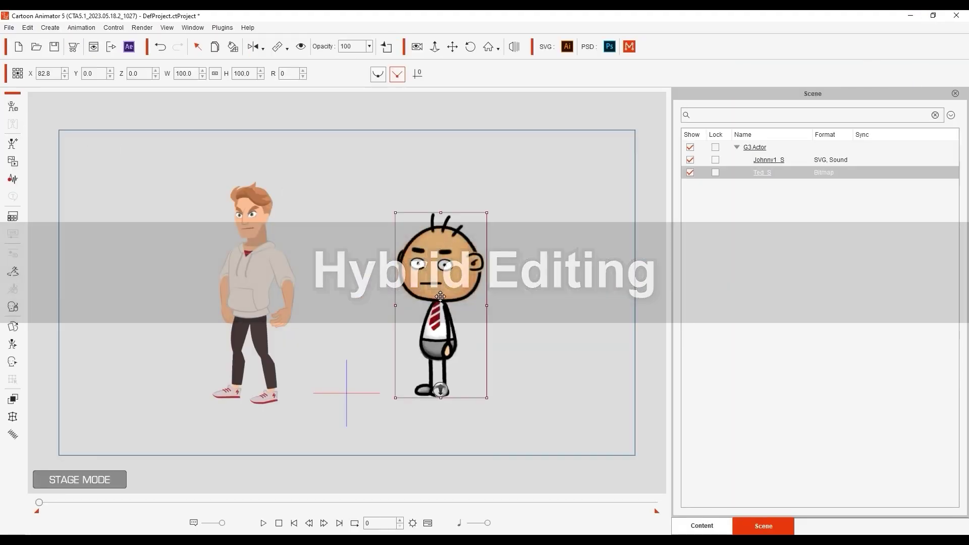
{"action": "left_click", "coordinate": [719, 526]}
{"action": "left_click", "coordinate": [13, 106]}
{"action": "left_click", "coordinate": [703, 526]}
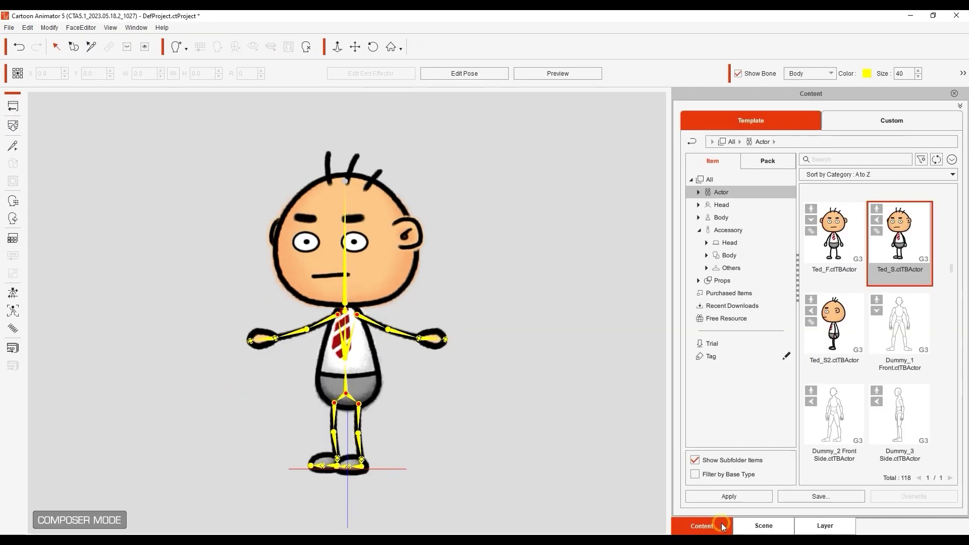
{"action": "left_click", "coordinate": [750, 229]}
{"action": "left_click_drag", "start_coordinate": [951, 202], "coordinate": [966, 422]}
Place Pompom_L_spring and Pompom_R_spring in Ted's hands and shrink both to fit.
{"action": "left_click_drag", "start_coordinate": [834, 298], "coordinate": [429, 339]}
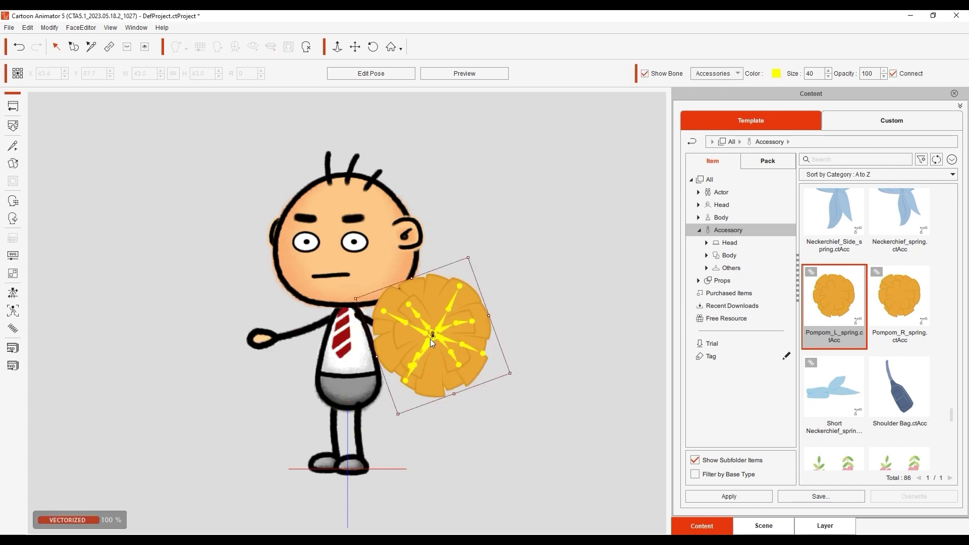
{"action": "left_click_drag", "start_coordinate": [899, 298], "coordinate": [267, 338]}
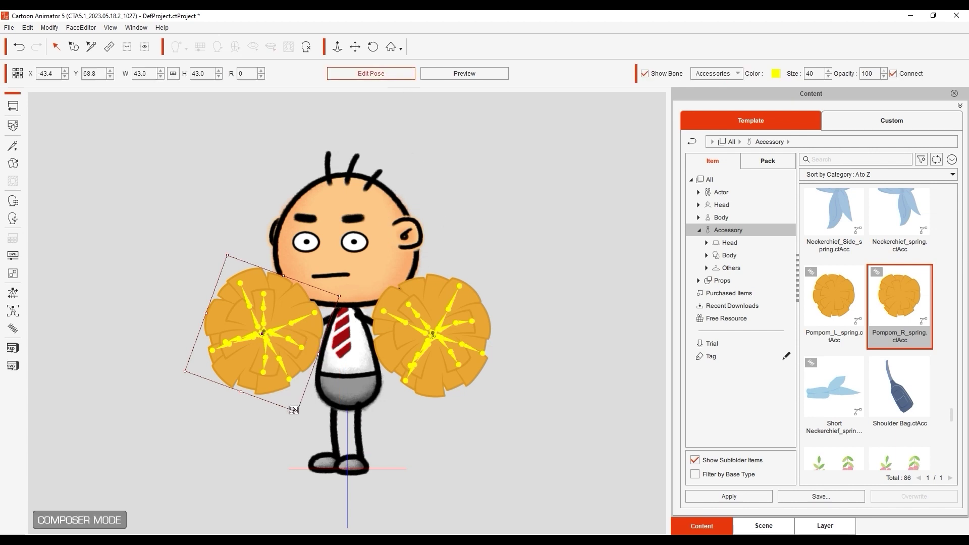
{"action": "left_click_drag", "start_coordinate": [293, 410], "coordinate": [287, 387]}
{"action": "left_click", "coordinate": [442, 381]}
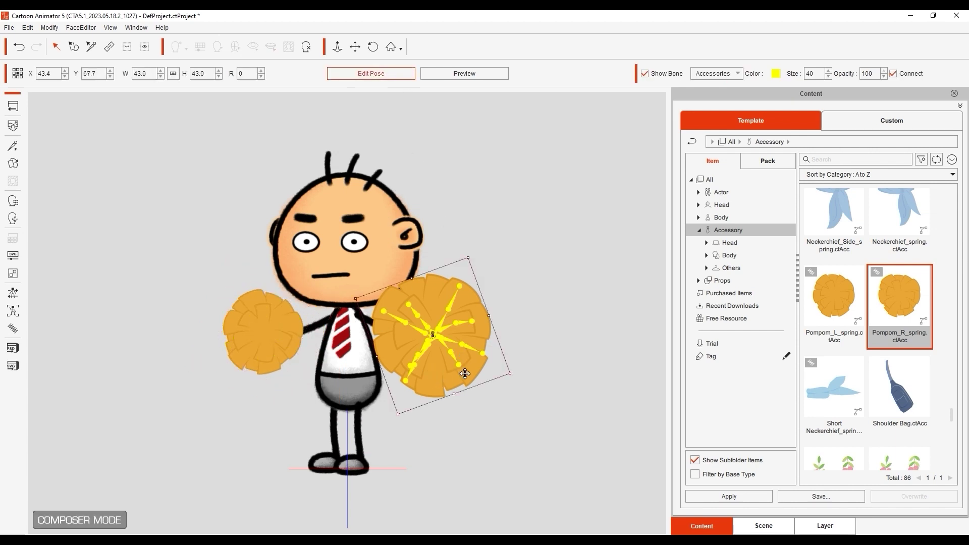
{"action": "left_click_drag", "start_coordinate": [506, 371], "coordinate": [483, 370]}
{"action": "left_click", "coordinate": [405, 75]}
{"action": "left_click", "coordinate": [13, 106]}
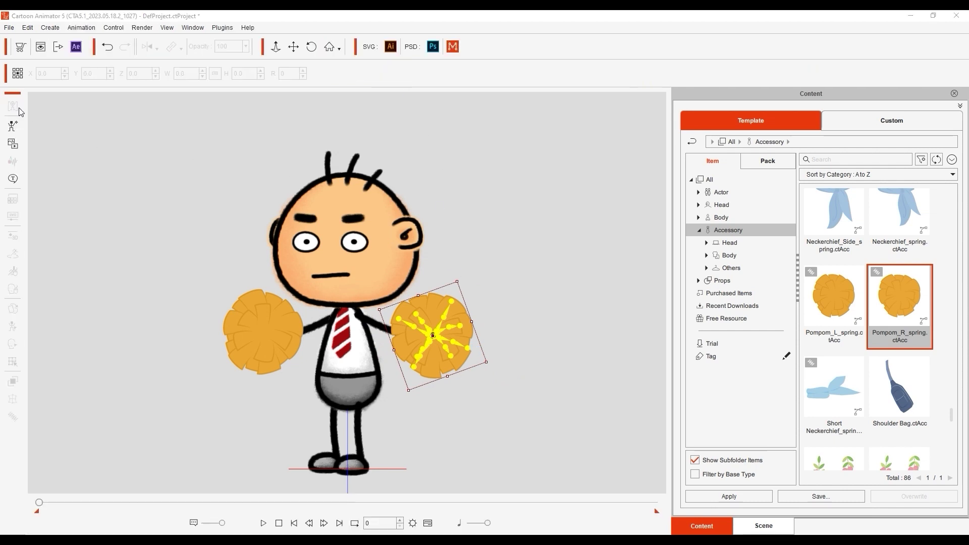
{"action": "left_click", "coordinate": [763, 525]}
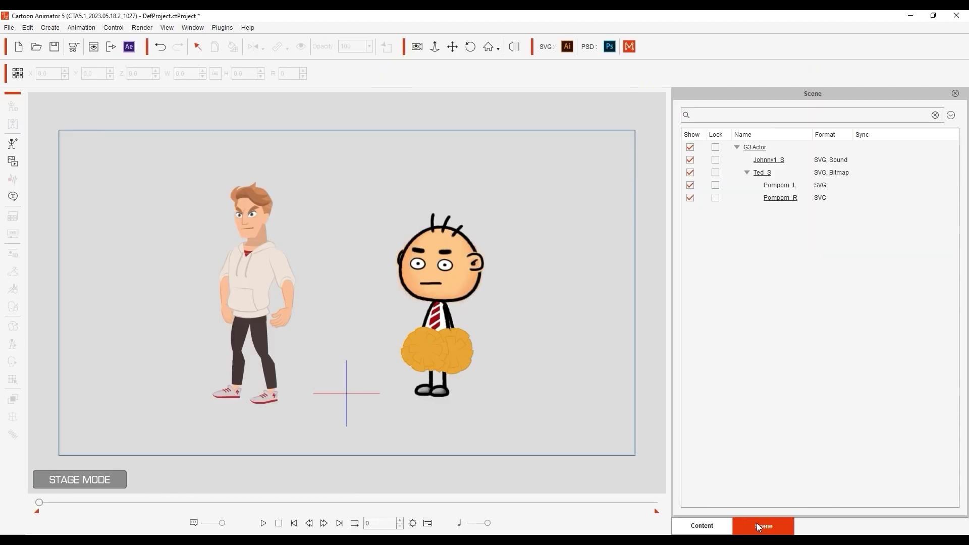
{"action": "left_click", "coordinate": [467, 292]}
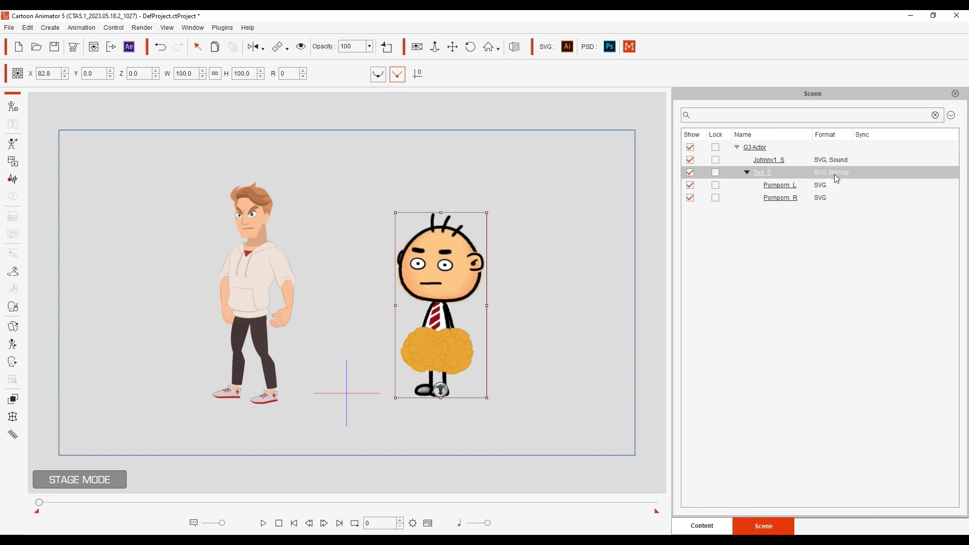
{"action": "left_click", "coordinate": [701, 526]}
{"action": "left_click", "coordinate": [263, 523]}
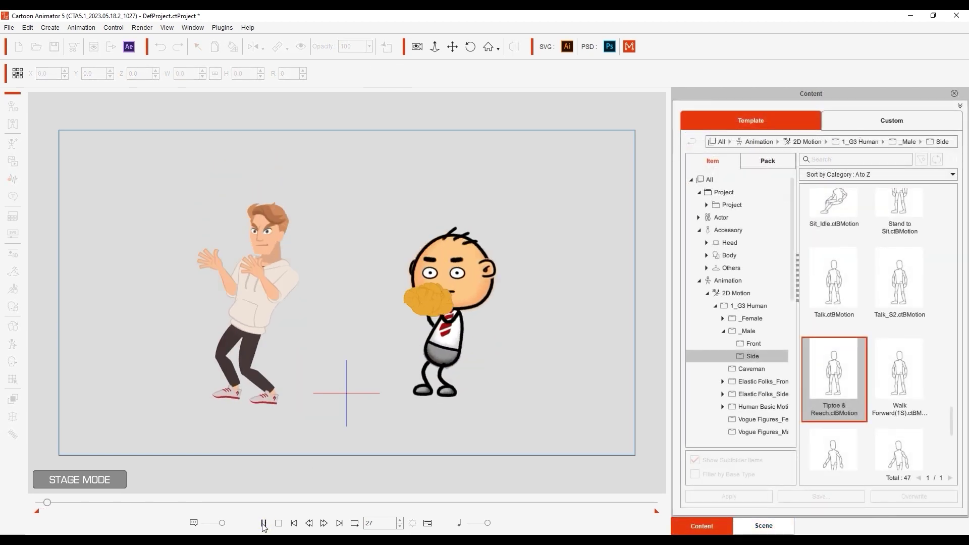
{"action": "left_click", "coordinate": [279, 523]}
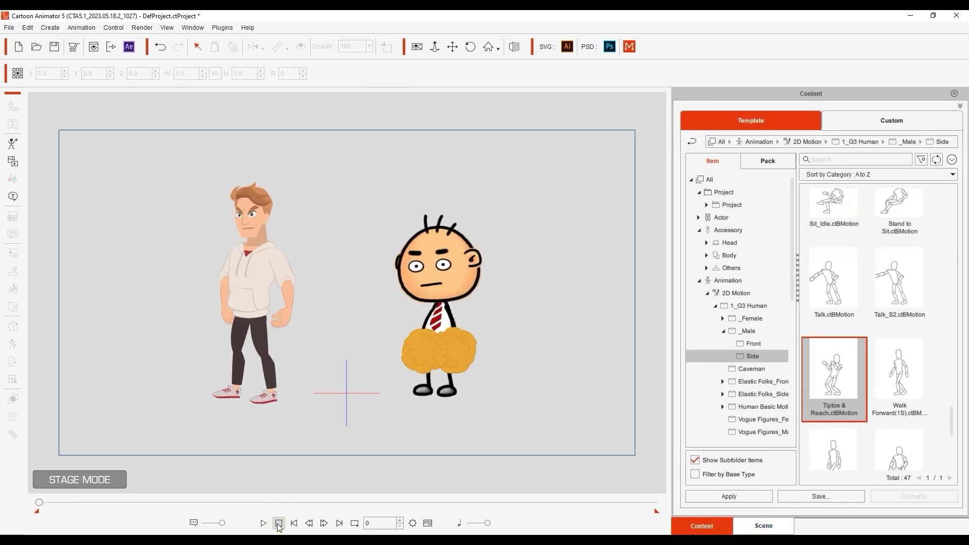
{"action": "left_click", "coordinate": [444, 353]}
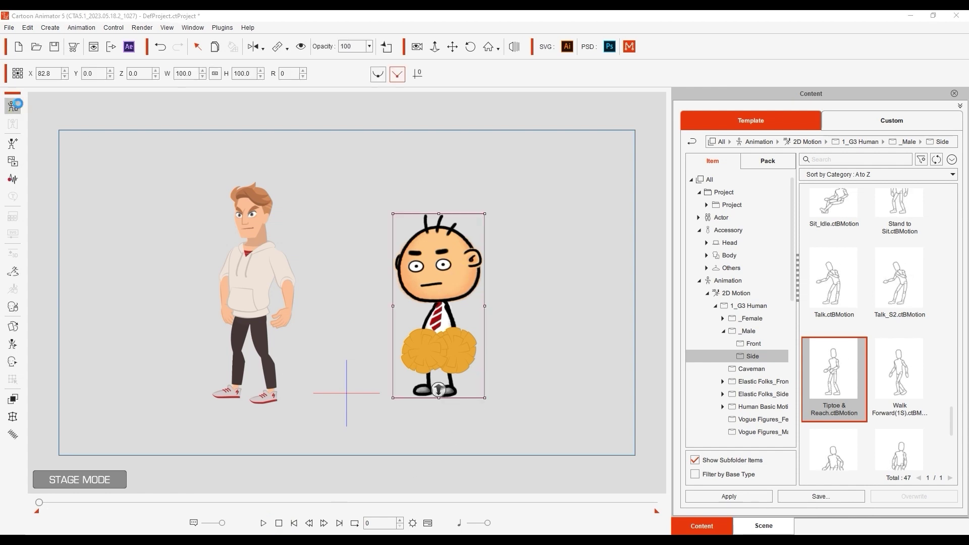
Relaunch Ted to Photoshop from Composer mode via the PSD options.
{"action": "left_click", "coordinate": [13, 105]}
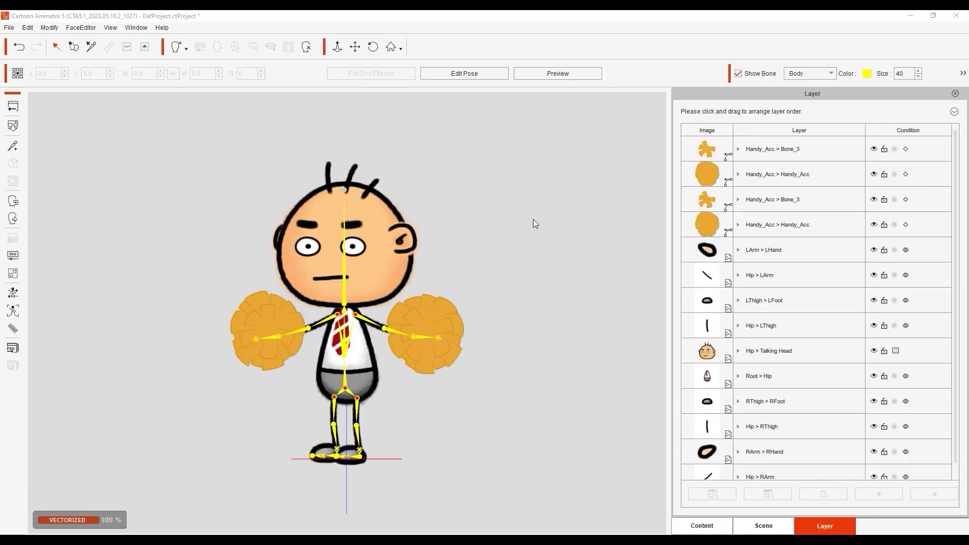
{"action": "left_click", "coordinate": [18, 348]}
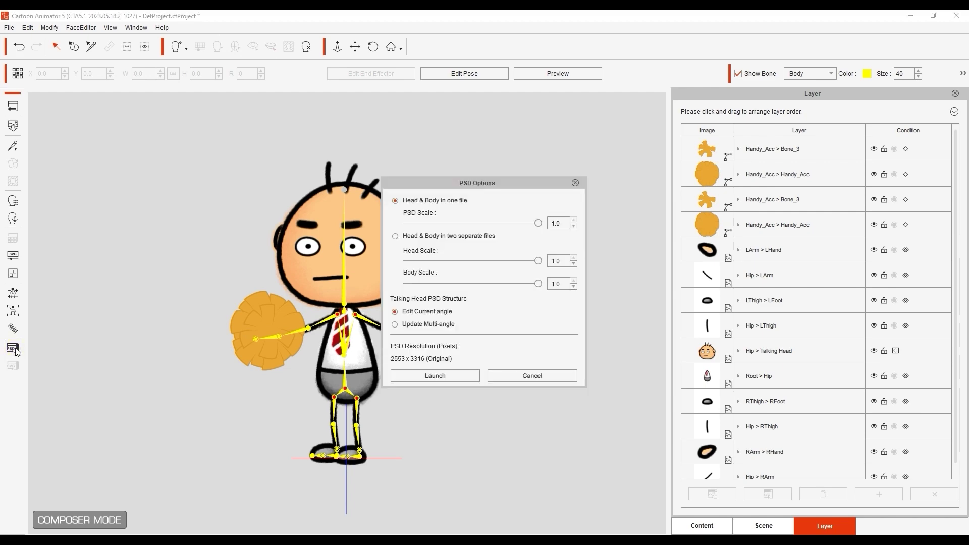
{"action": "left_click", "coordinate": [476, 375]}
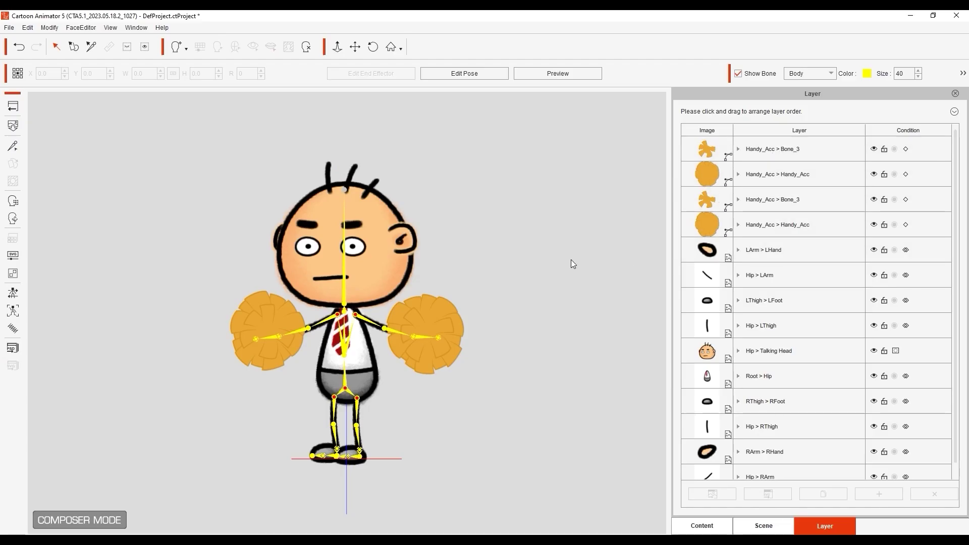
Select the pom-pom and open the whole object in Illustrator.
{"action": "left_click", "coordinate": [431, 316]}
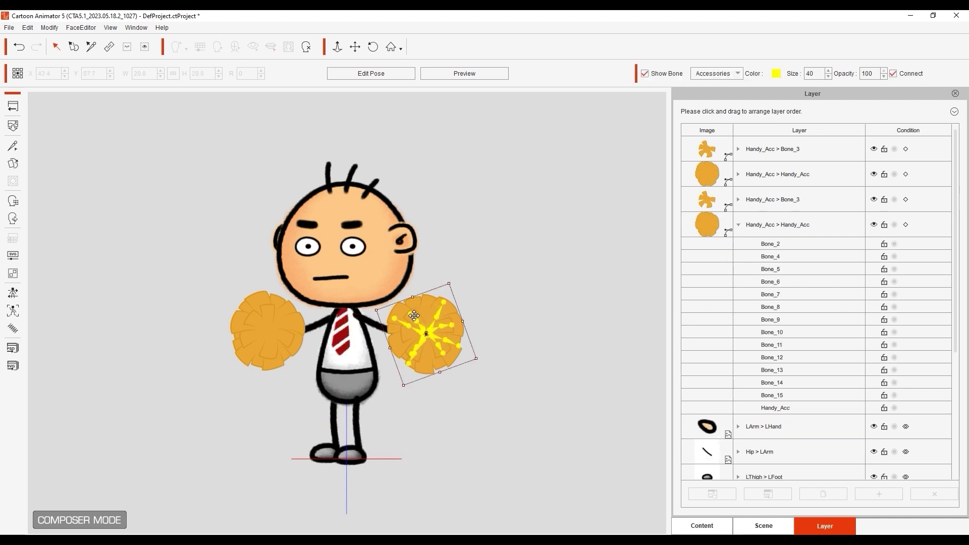
{"action": "left_click", "coordinate": [286, 313]}
{"action": "left_click", "coordinate": [406, 316]}
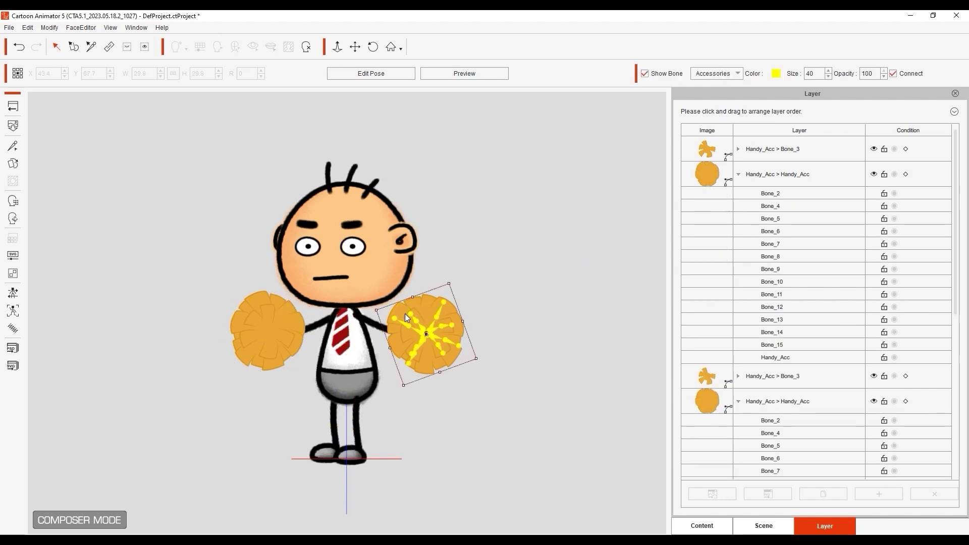
{"action": "left_click", "coordinate": [290, 314]}
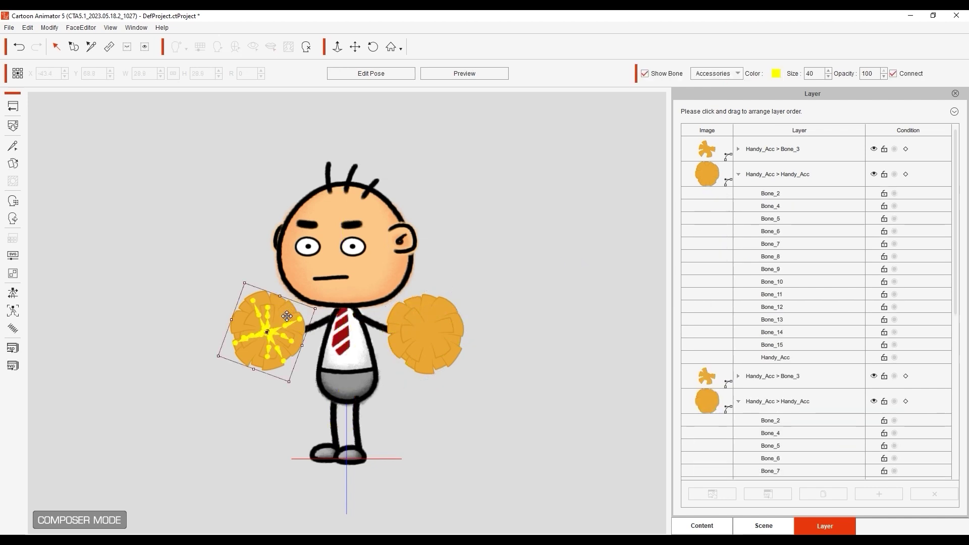
{"action": "left_click", "coordinate": [14, 366]}
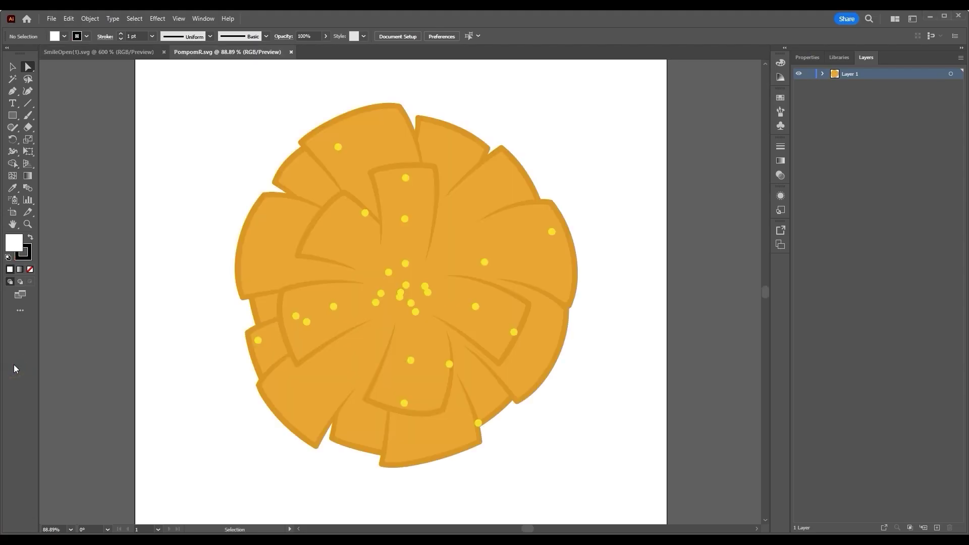